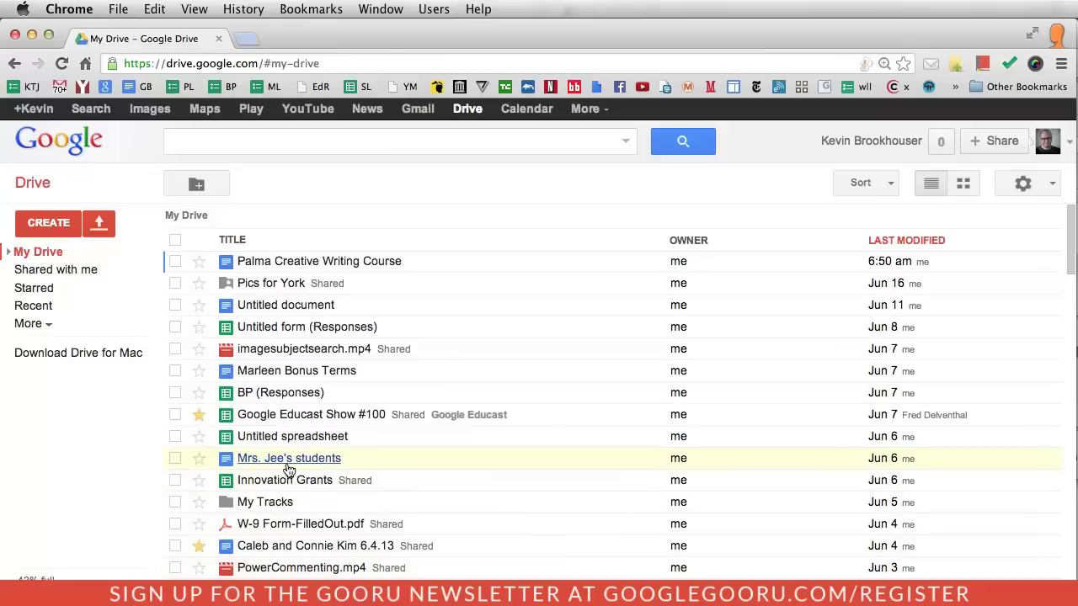
# Create a new blank form and name it 'Sample Essay Rubric'.
pyautogui.click(49, 225)
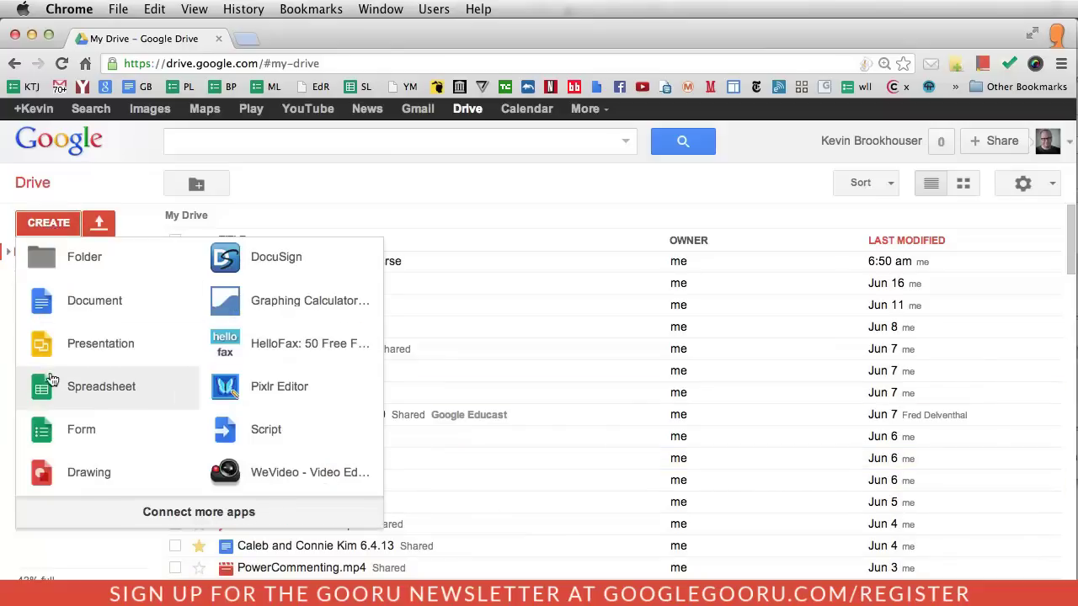
pyautogui.click(92, 437)
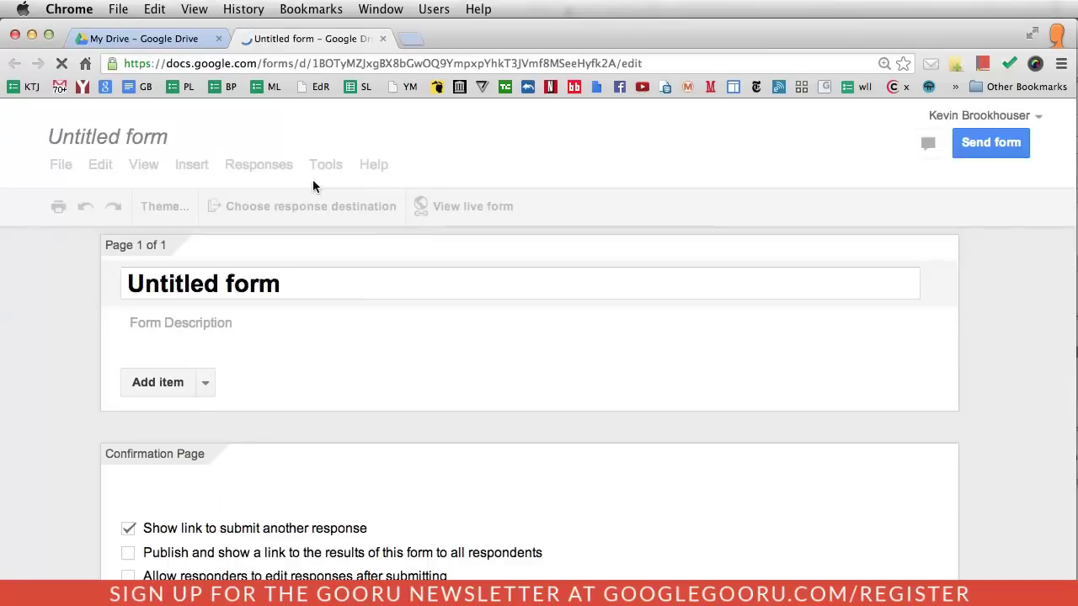
pyautogui.click(103, 139)
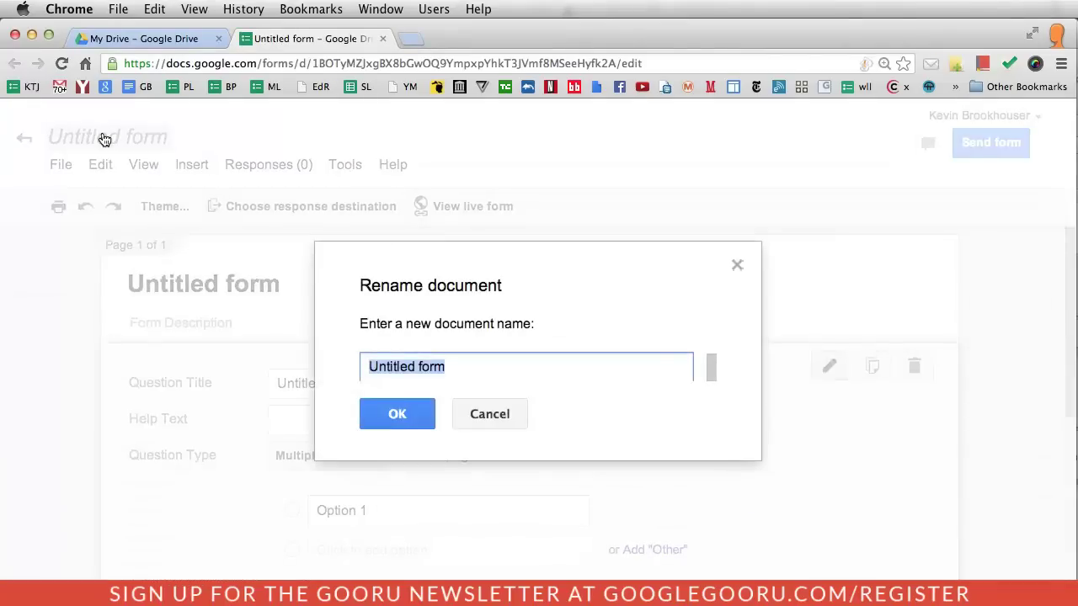
pyautogui.write('Sample ')
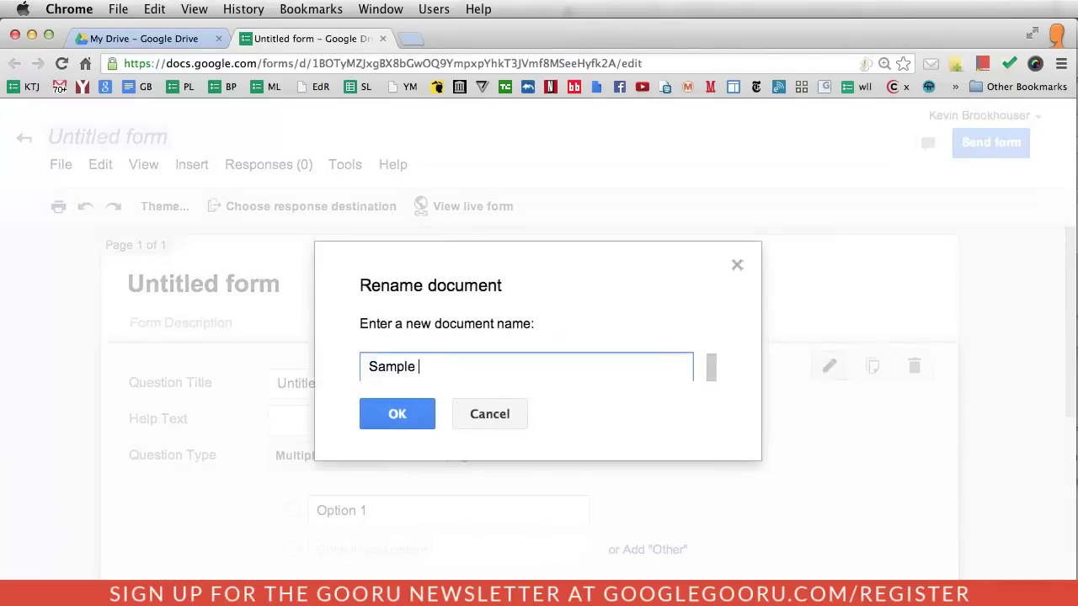
pyautogui.write('Essay6')
pyautogui.press('BackSpace')
pyautogui.write('Rubric')
pyautogui.press('Return')
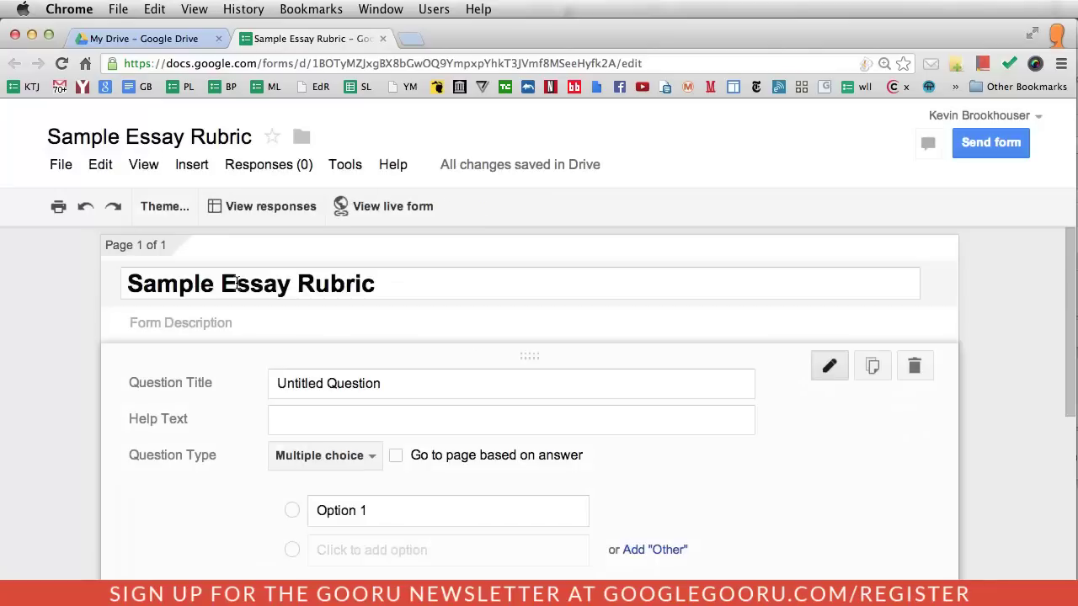
# Title the first question 'Section Number' with answer options 1, 2 and 3.
pyautogui.tripleClick(327, 384)
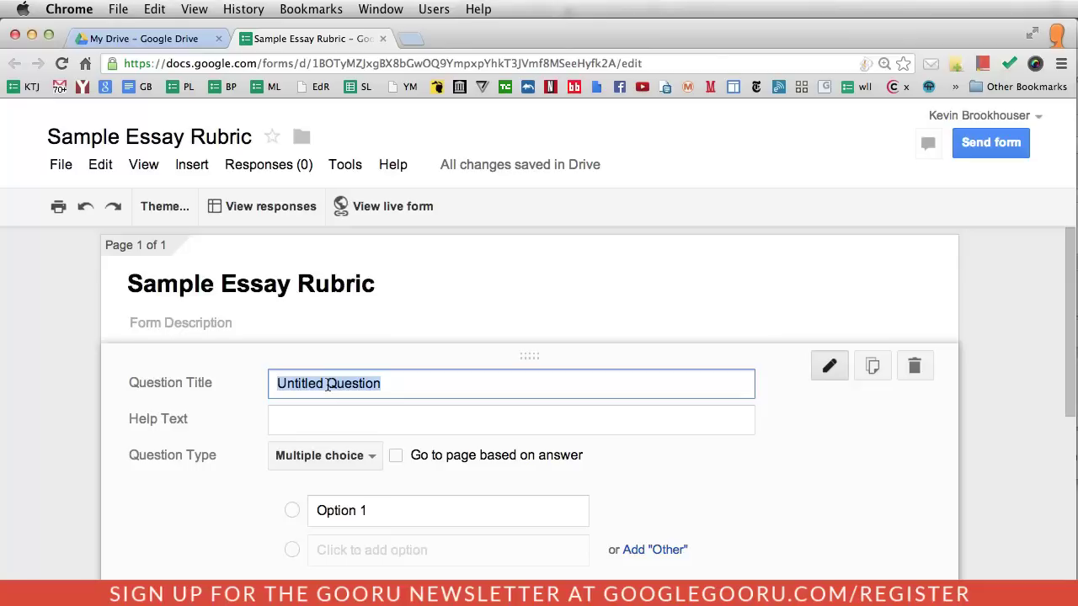
pyautogui.write('Section Number')
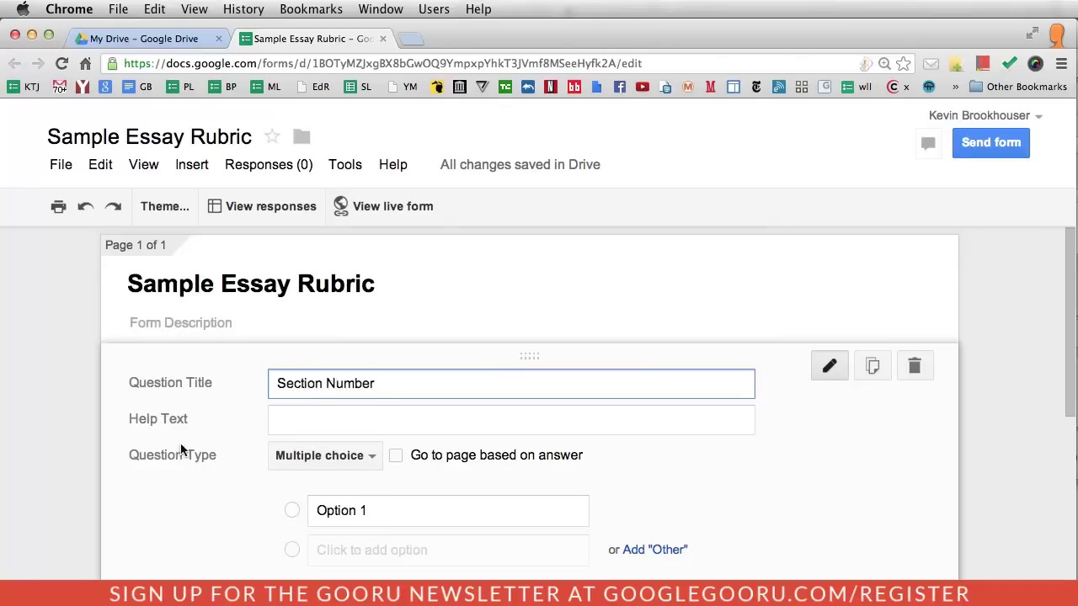
pyautogui.click(338, 514)
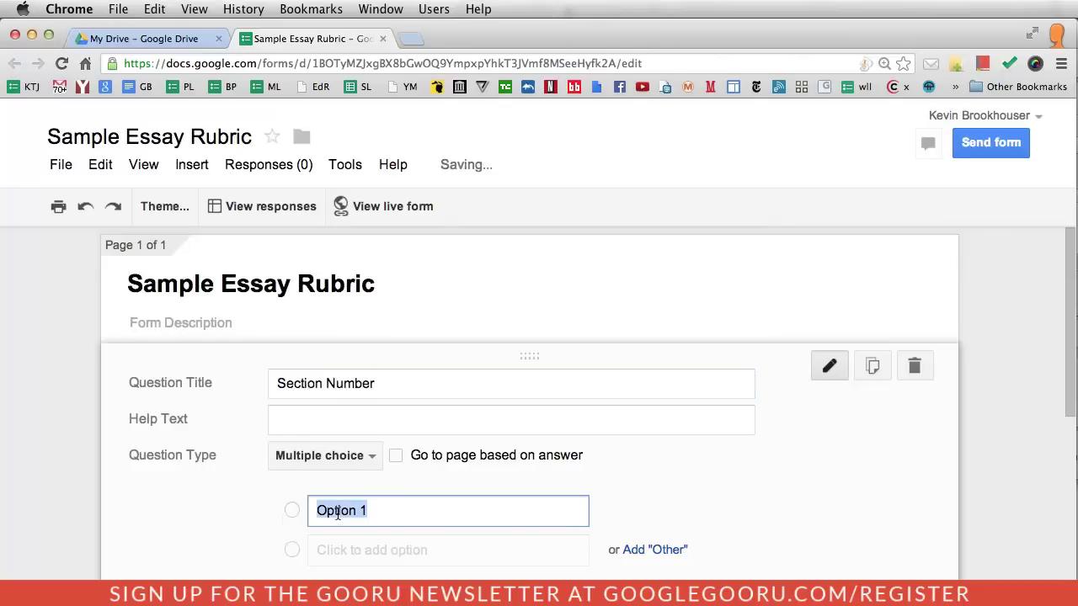
pyautogui.write('1')
pyautogui.press('Return')
pyautogui.write('1')
pyautogui.press('BackSpace')
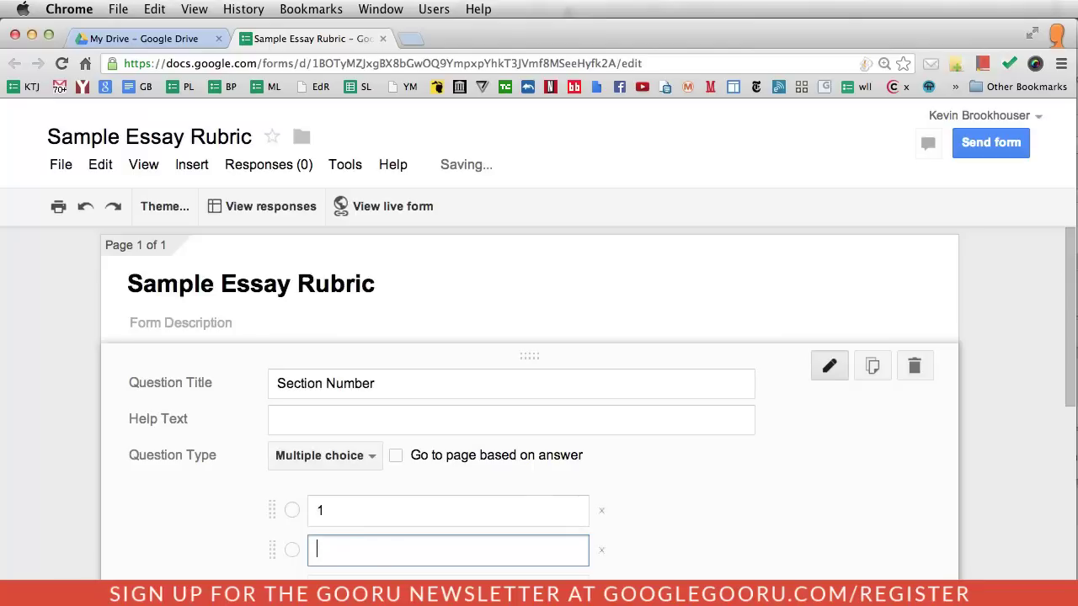
pyautogui.write('2')
pyautogui.press('Return')
pyautogui.write('3')
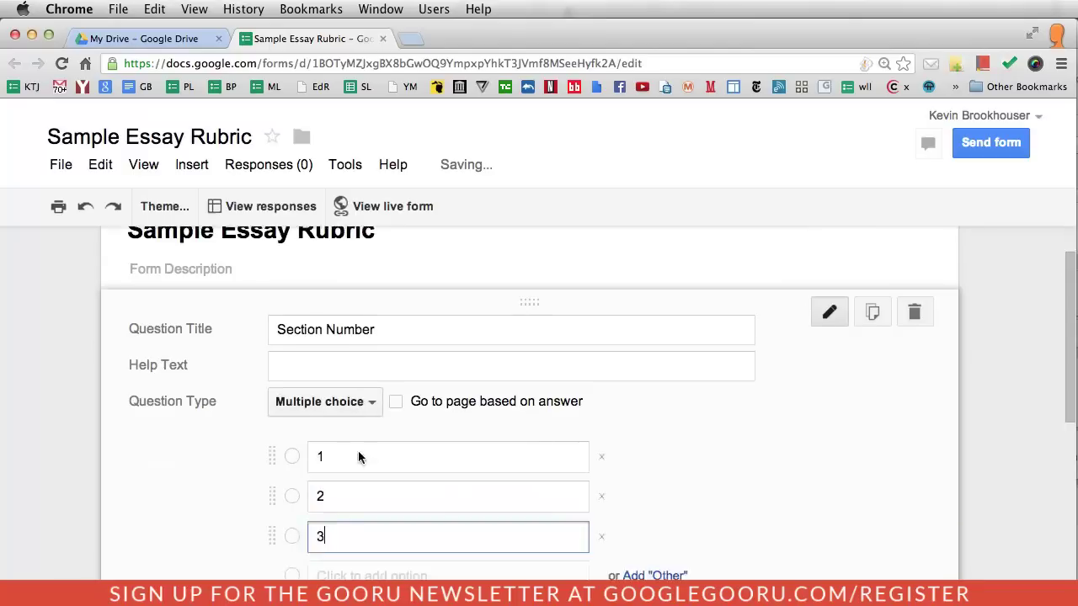
# Make the Section Number question required.
pyautogui.click(831, 308)
pyautogui.click(831, 238)
pyautogui.scroll(-5, 274, 558)
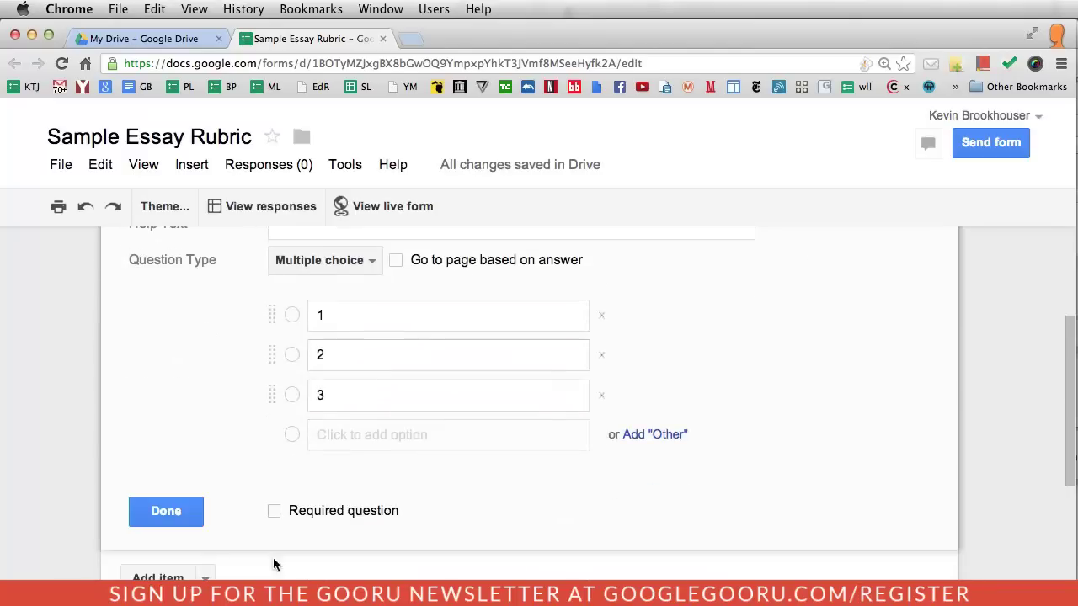
pyautogui.click(271, 512)
pyautogui.scroll(-5, 257, 514)
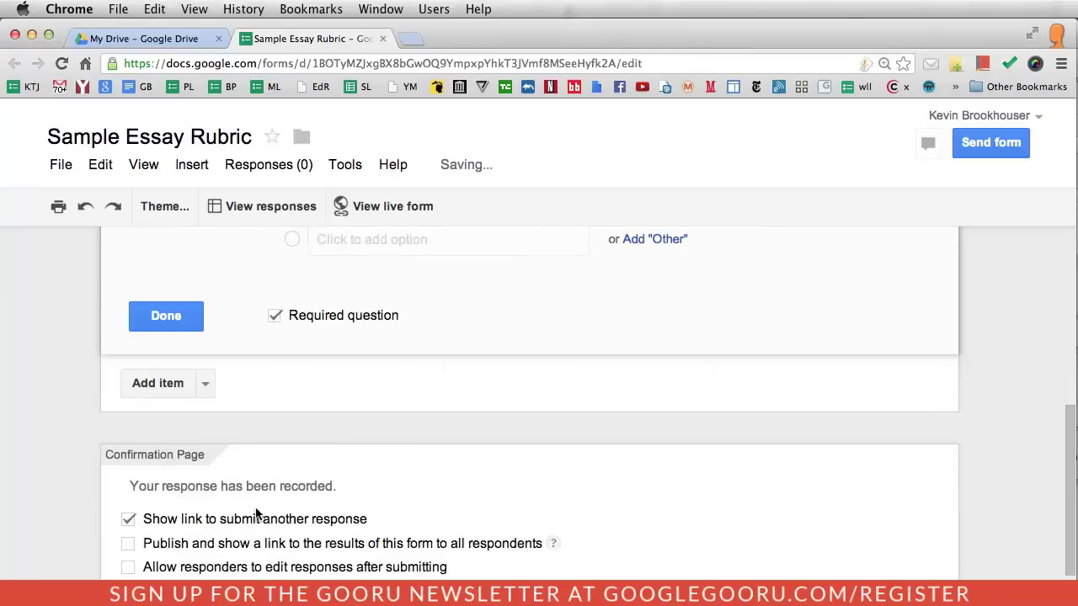
pyautogui.click(200, 386)
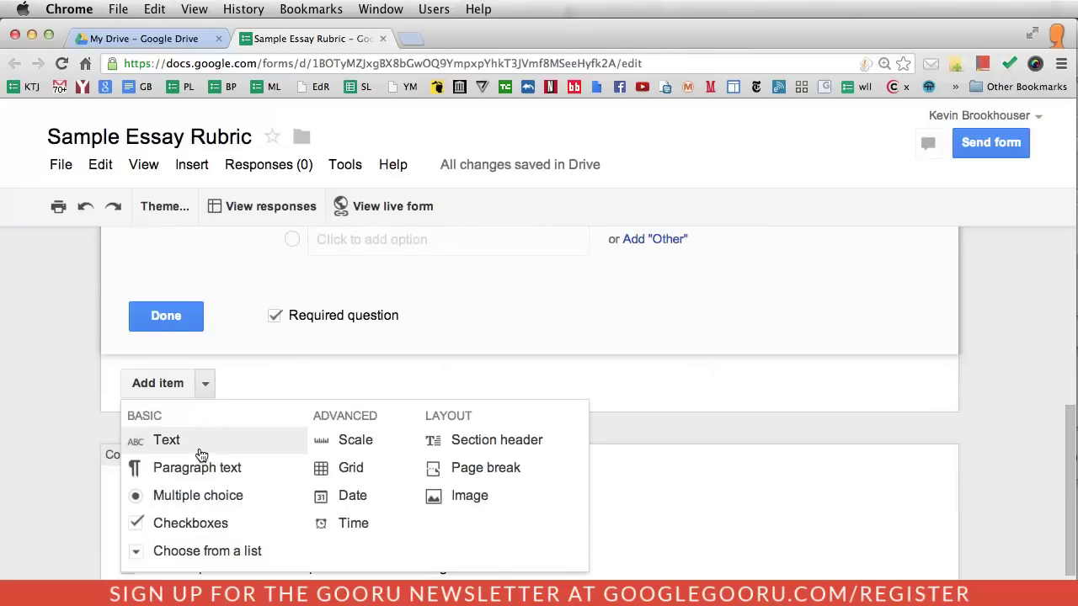
# Add a required short-answer question titled 'Last Name'.
pyautogui.click(176, 440)
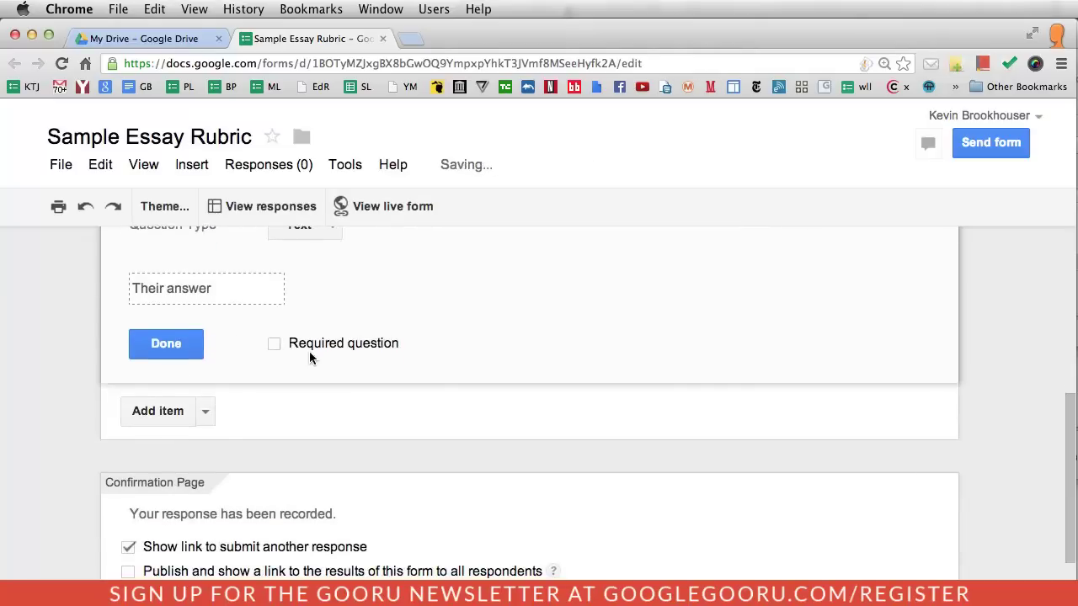
pyautogui.write('Last Nasm')
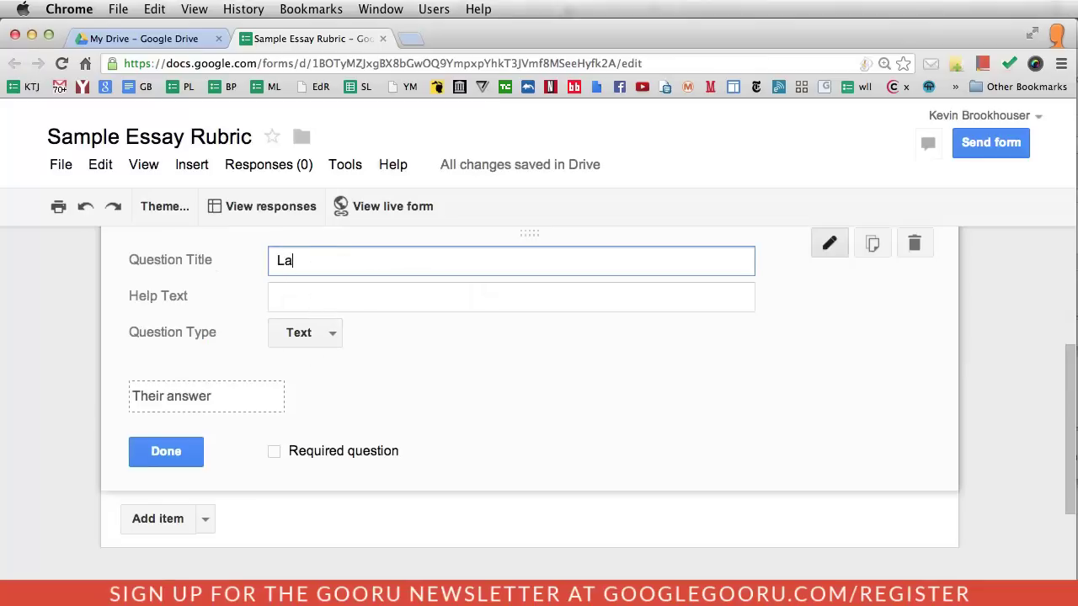
pyautogui.press('BackSpace')
pyautogui.press('BackSpace')
pyautogui.write('me')
pyautogui.click(275, 453)
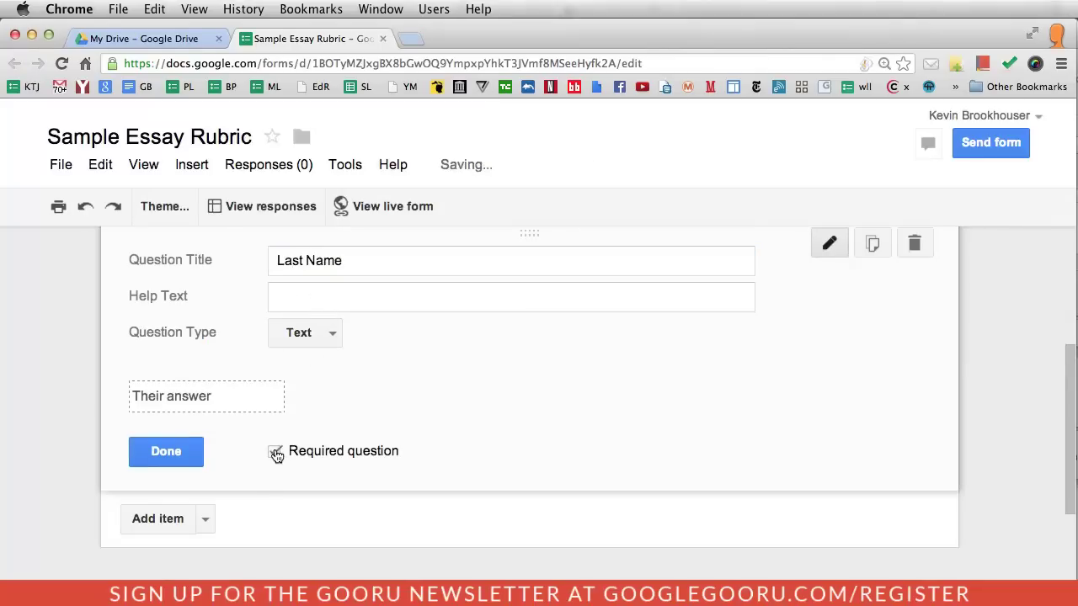
pyautogui.click(173, 457)
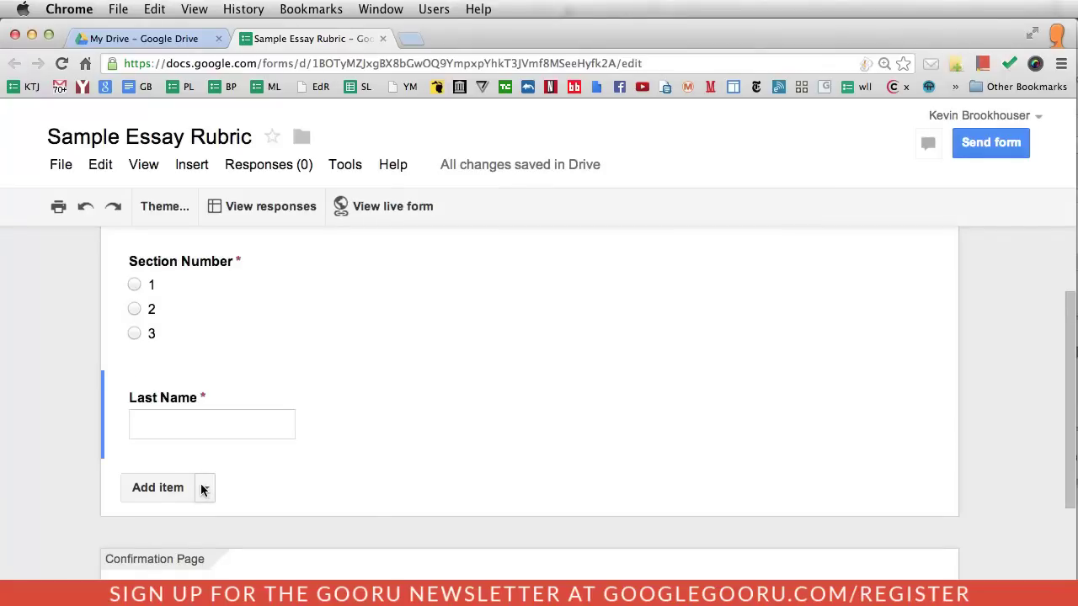
# Add a grid question 'Content' with rows Clear purpose, Specific Details and Length requirement.
pyautogui.click(203, 488)
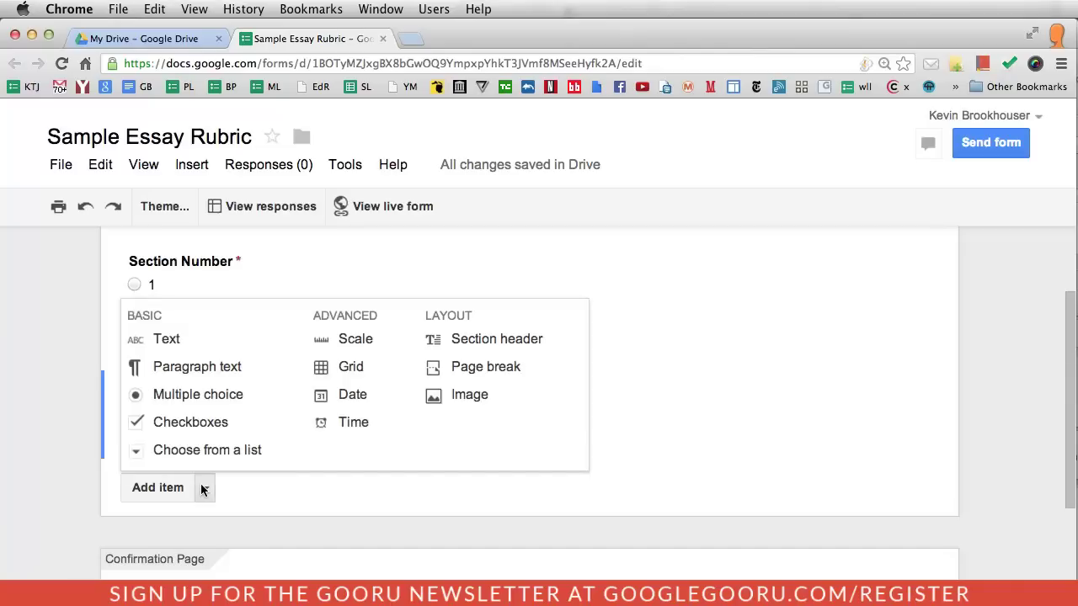
pyautogui.click(350, 368)
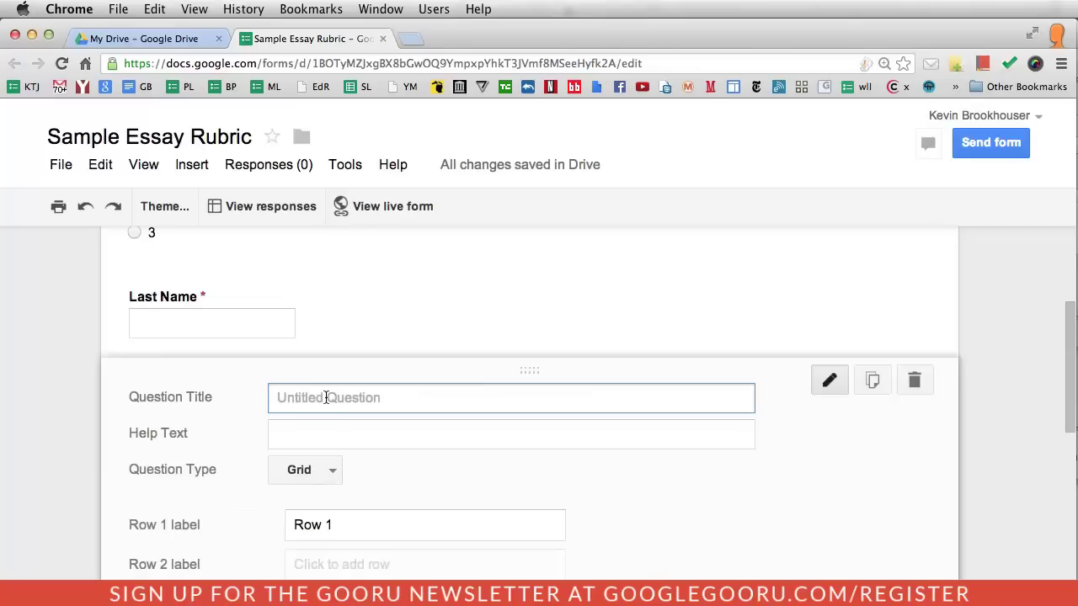
pyautogui.write('Content')
pyautogui.click(319, 528)
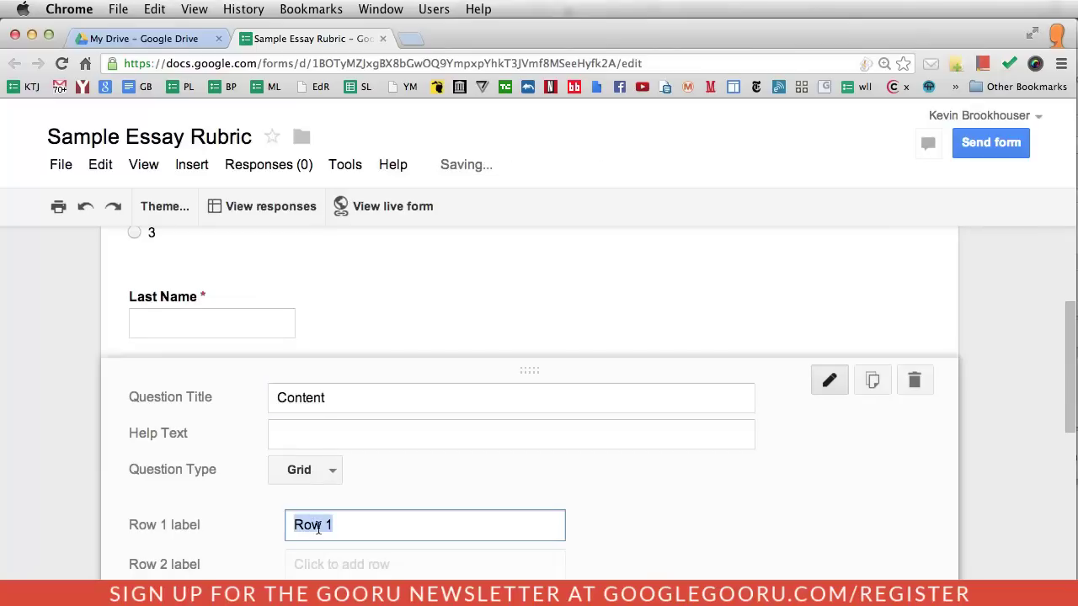
pyautogui.write('Clea')
pyautogui.press('BackSpace')
pyautogui.press('BackSpace')
pyautogui.write('d')
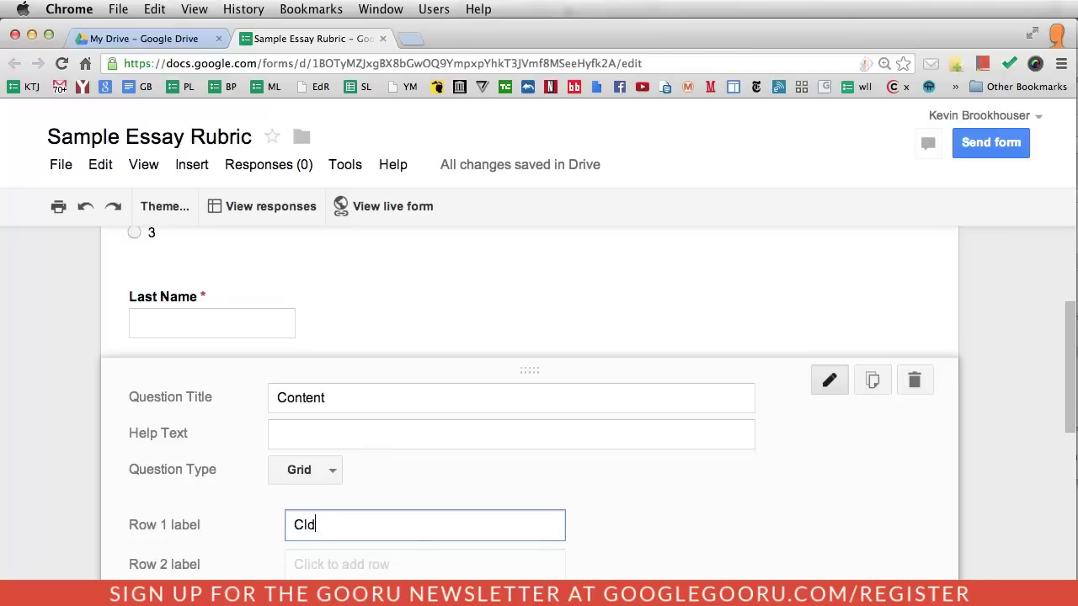
pyautogui.press('BackSpace')
pyautogui.write('ear purpose')
pyautogui.click(327, 564)
pyautogui.write('Specific Details')
pyautogui.click(327, 538)
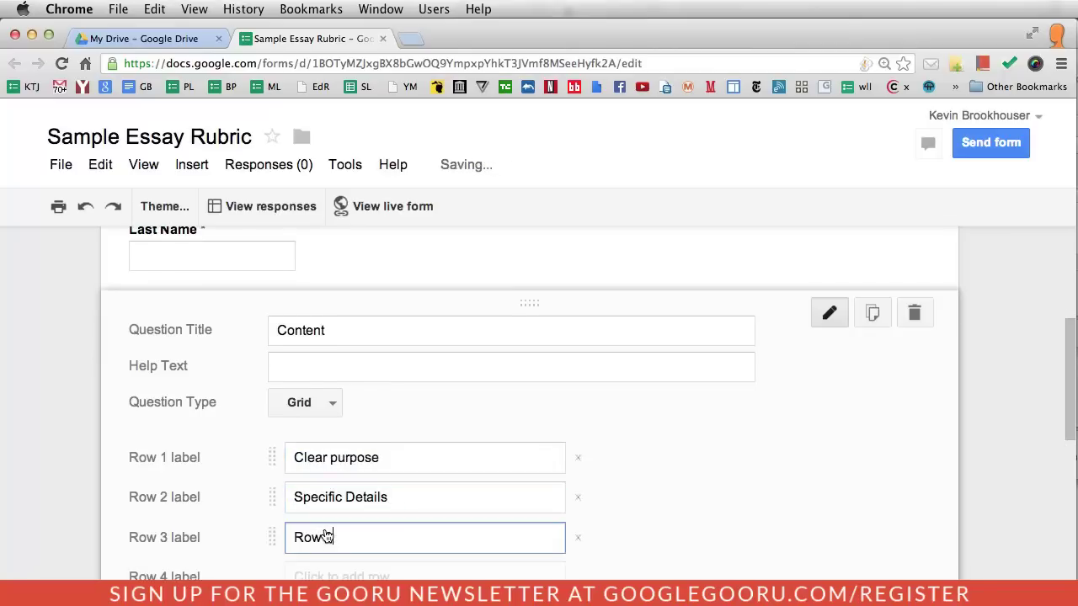
pyautogui.write('Length requirement')
# Label the Content grid columns 1 to 5 and make the question required.
pyautogui.scroll(-2, 367, 505)
pyautogui.click(366, 500)
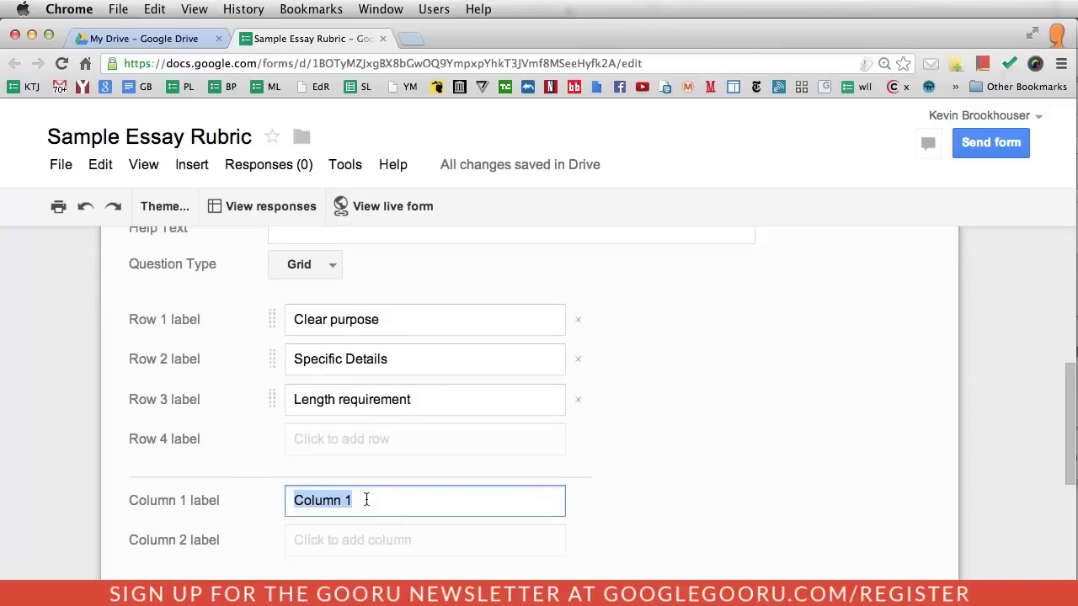
pyautogui.write('1')
pyautogui.press('Return')
pyautogui.write('2')
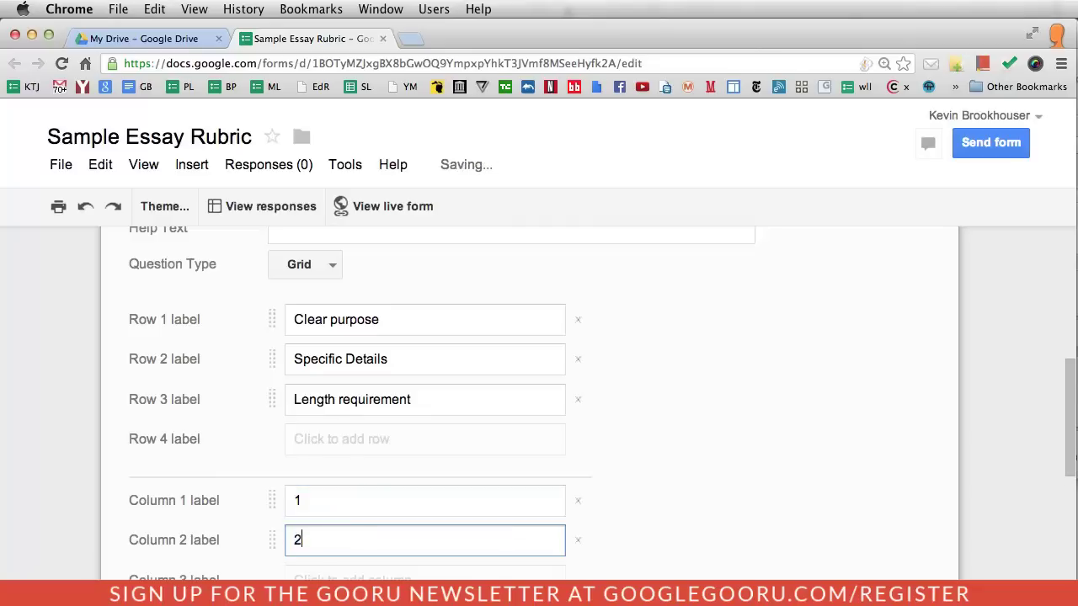
pyautogui.press('Return')
pyautogui.write('3')
pyautogui.press('Return')
pyautogui.write('4')
pyautogui.press('Return')
pyautogui.write('5')
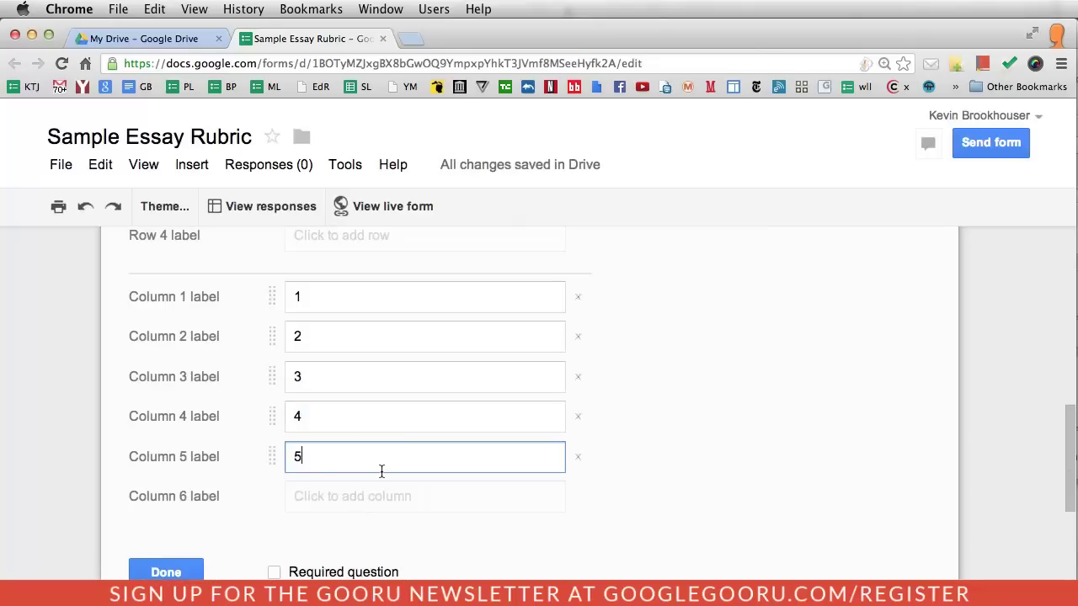
pyautogui.scroll(4, 269, 256)
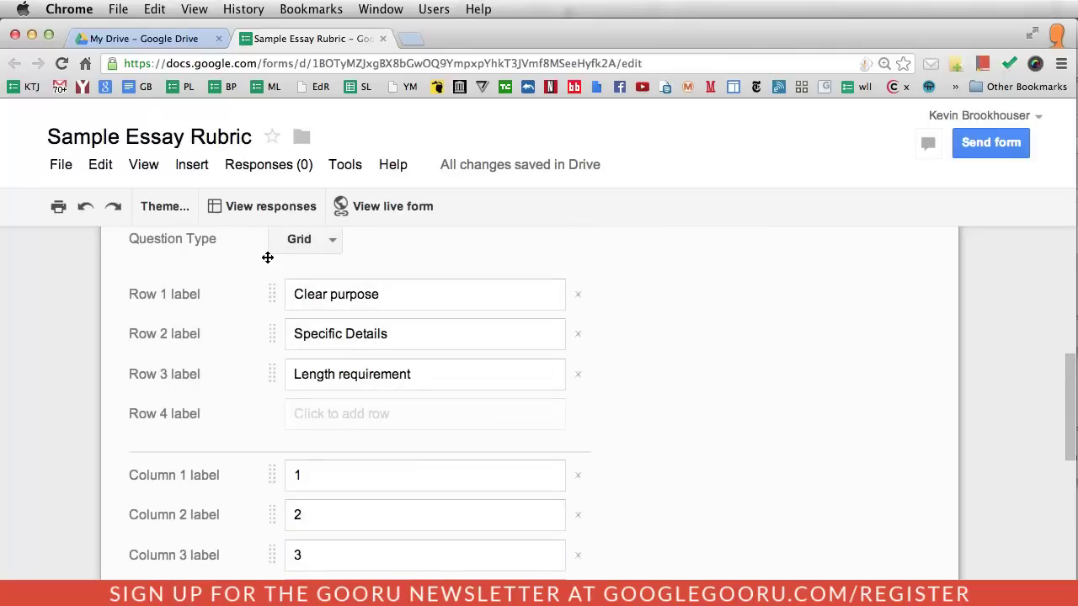
pyautogui.scroll(-2, 233, 513)
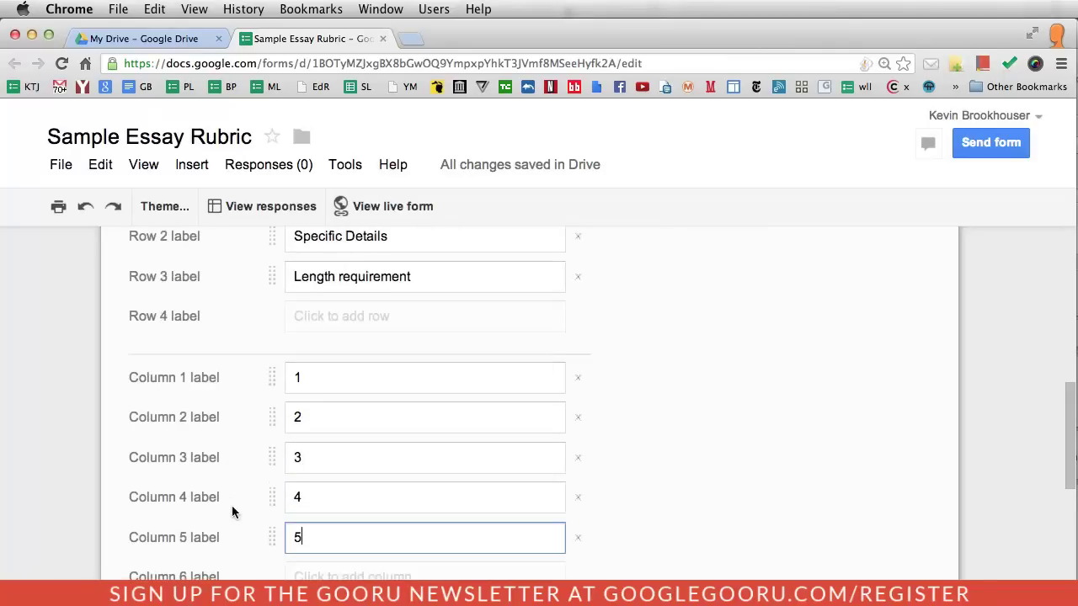
pyautogui.scroll(-3, 309, 532)
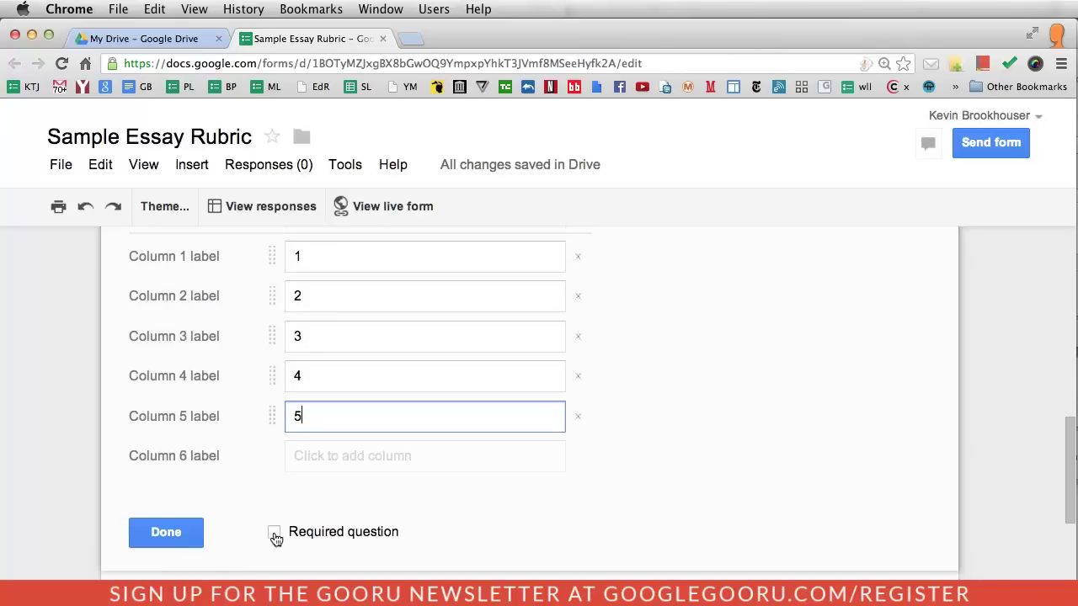
pyautogui.click(275, 533)
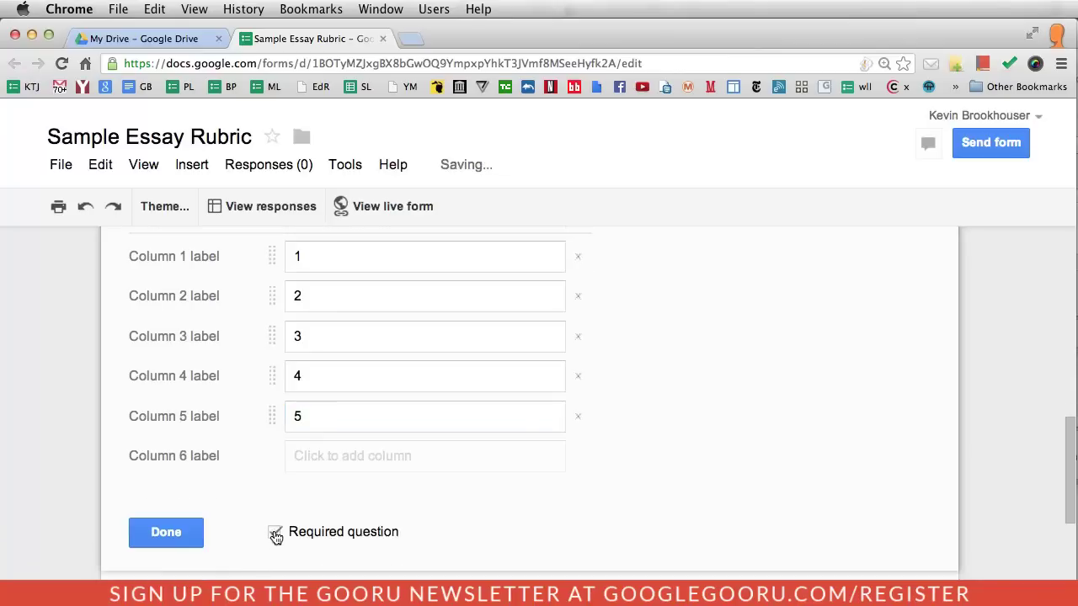
pyautogui.click(165, 535)
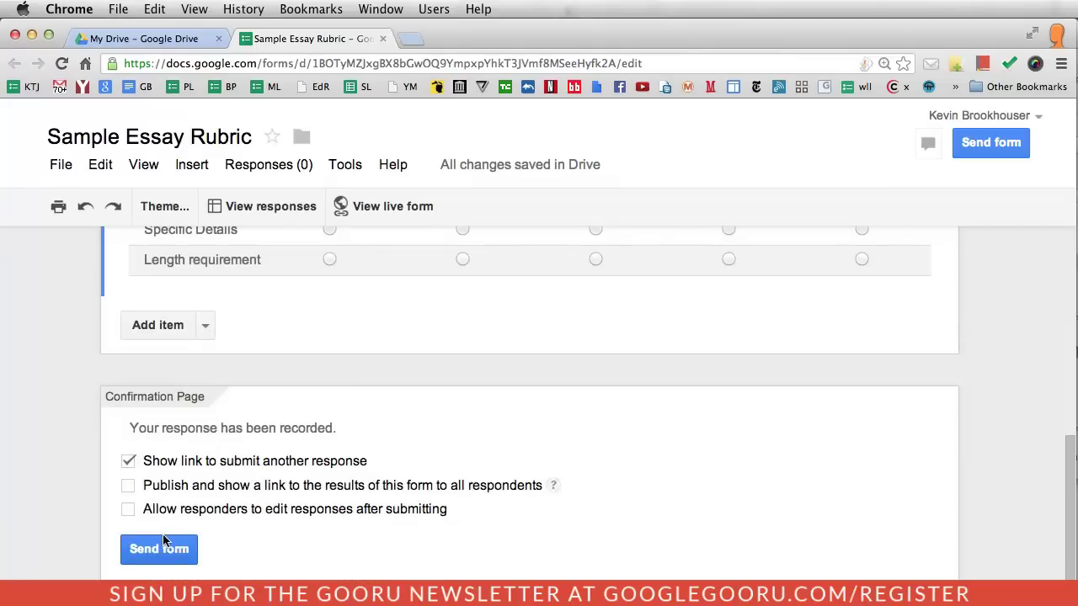
# Add a grid titled 'Style' with rows formal tone, MLA formatting, Active sentence and concise.
pyautogui.click(205, 326)
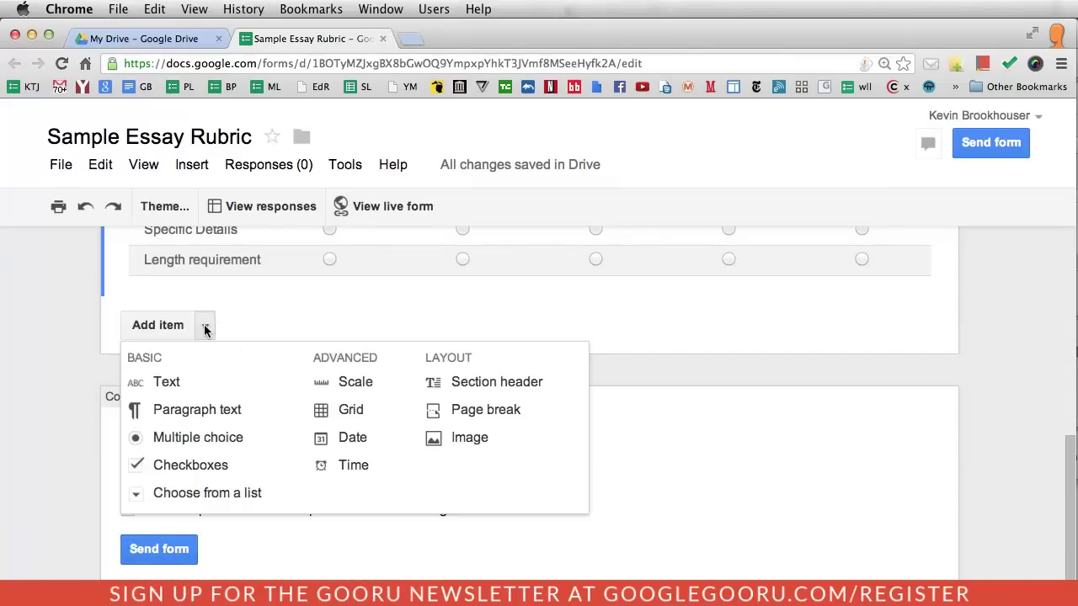
pyautogui.click(343, 410)
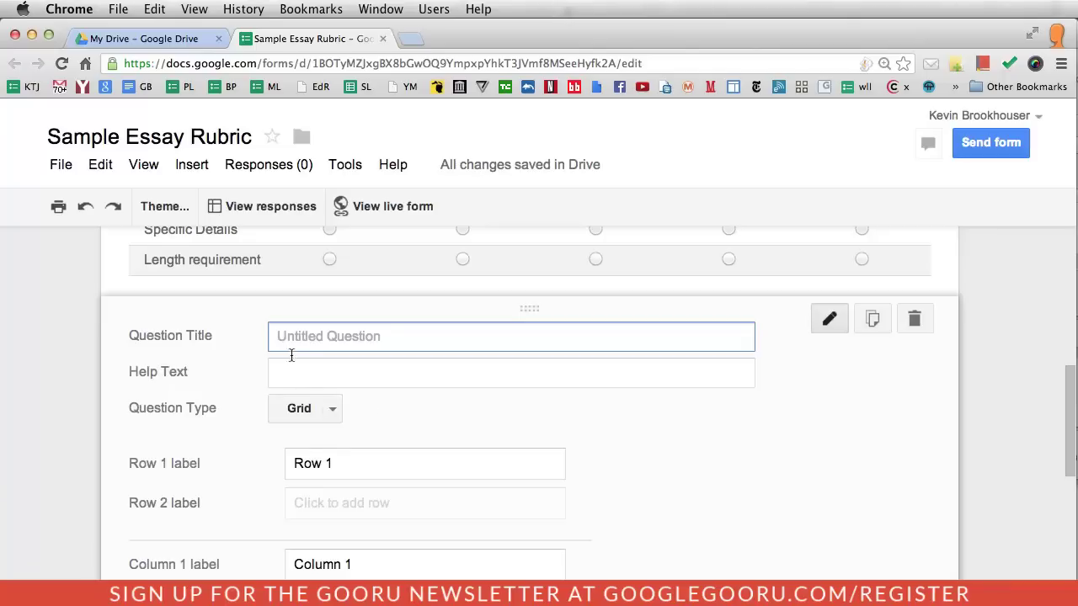
pyautogui.write('Style')
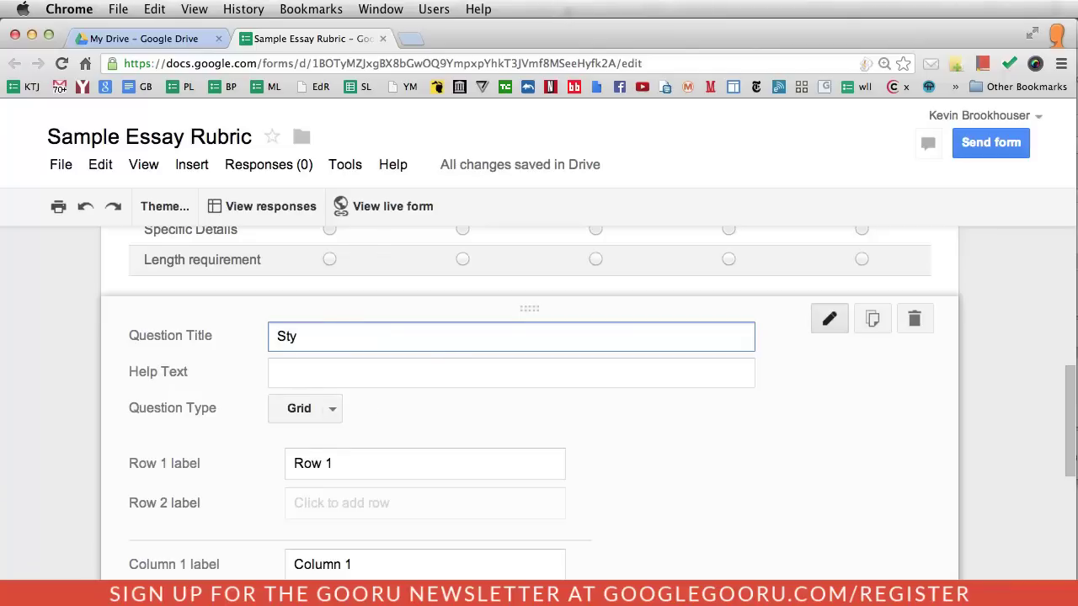
pyautogui.press('Tab')
pyautogui.press('Tab')
pyautogui.press('Tab')
pyautogui.write('formal tone')
pyautogui.press('Return')
pyautogui.write('MLA formatting')
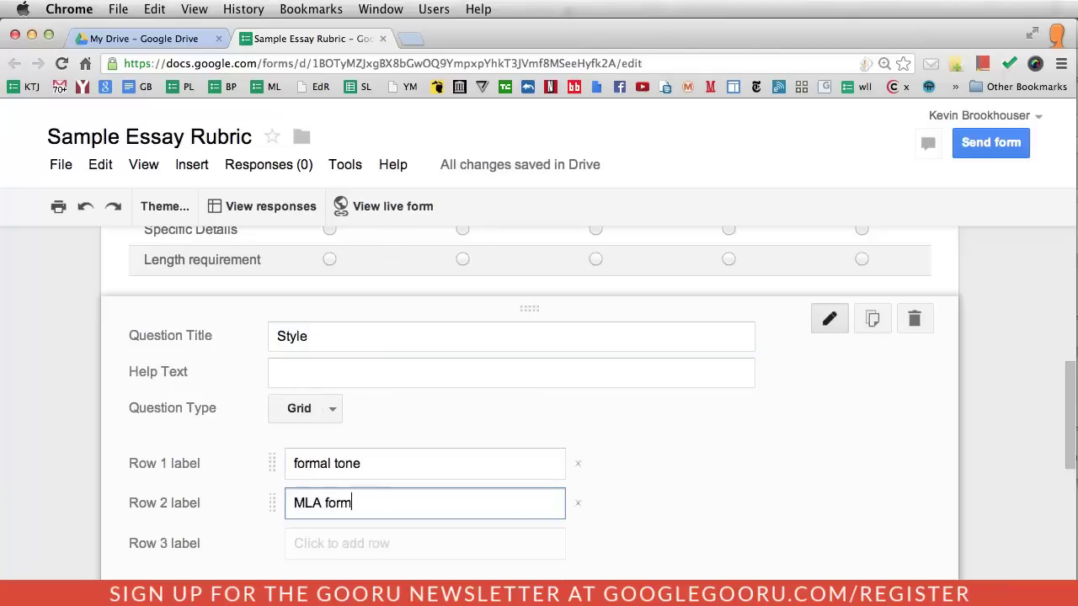
pyautogui.press('Return')
pyautogui.write('Active sentence')
pyautogui.press('Return')
pyautogui.write('concise')
# Set the Style grid columns to 1 through 5 and mark it required.
pyautogui.click(354, 562)
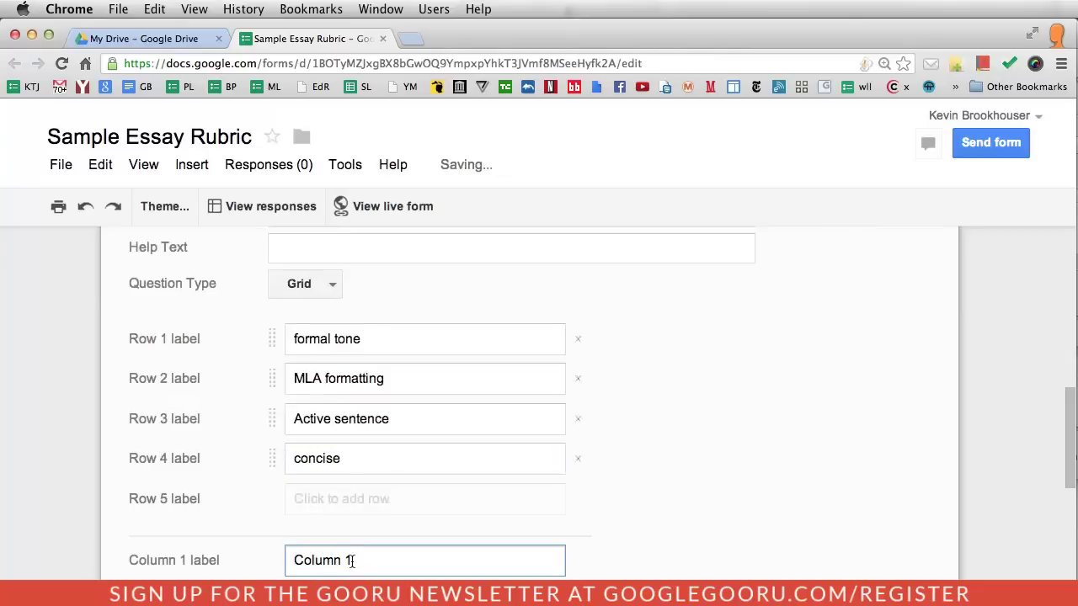
pyautogui.tripleClick(353, 562)
pyautogui.write('1')
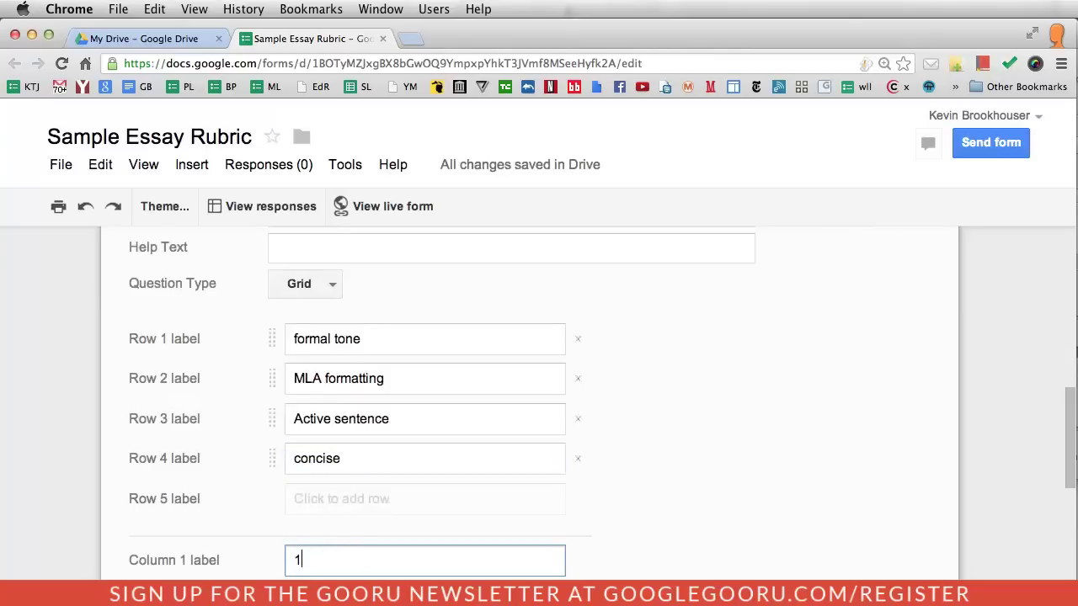
pyautogui.press('Return')
pyautogui.write('2')
pyautogui.press('Return')
pyautogui.write('3')
pyautogui.press('Return')
pyautogui.write('4 5')
pyautogui.scroll(-3, 350, 560)
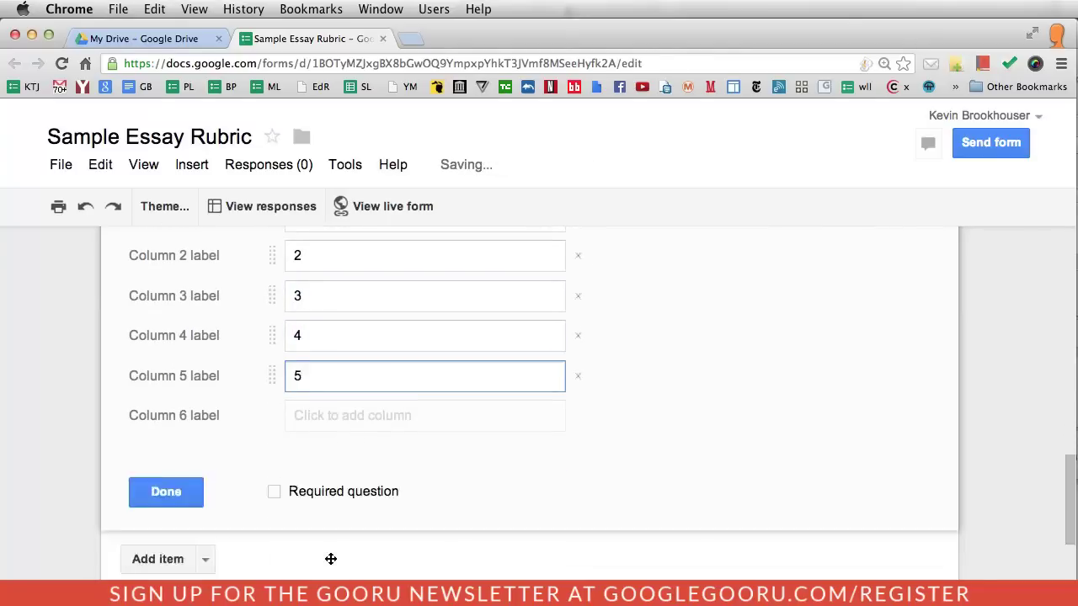
pyautogui.click(271, 448)
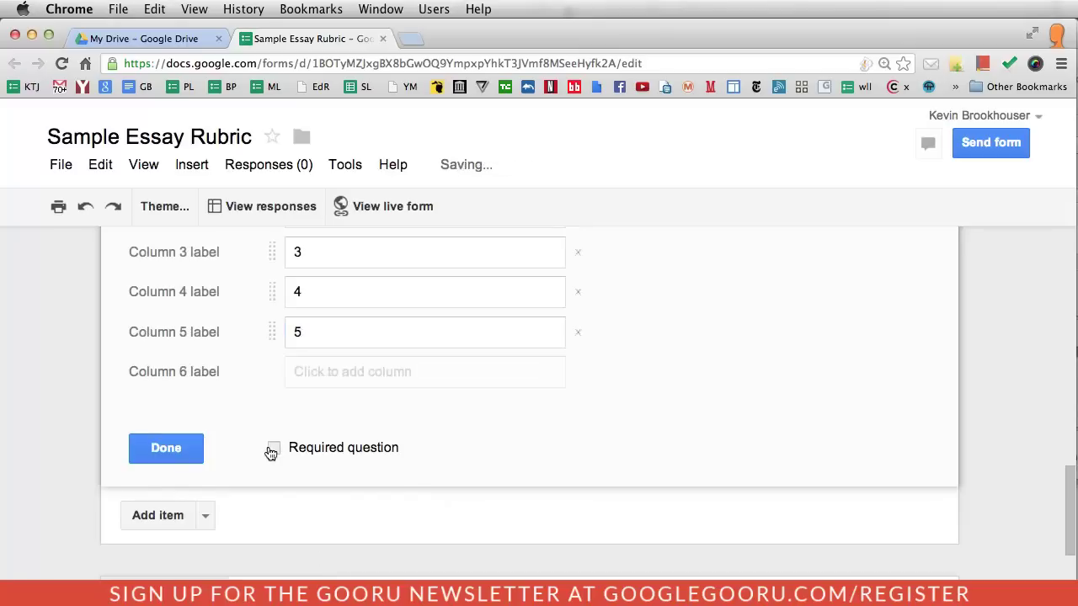
pyautogui.click(141, 458)
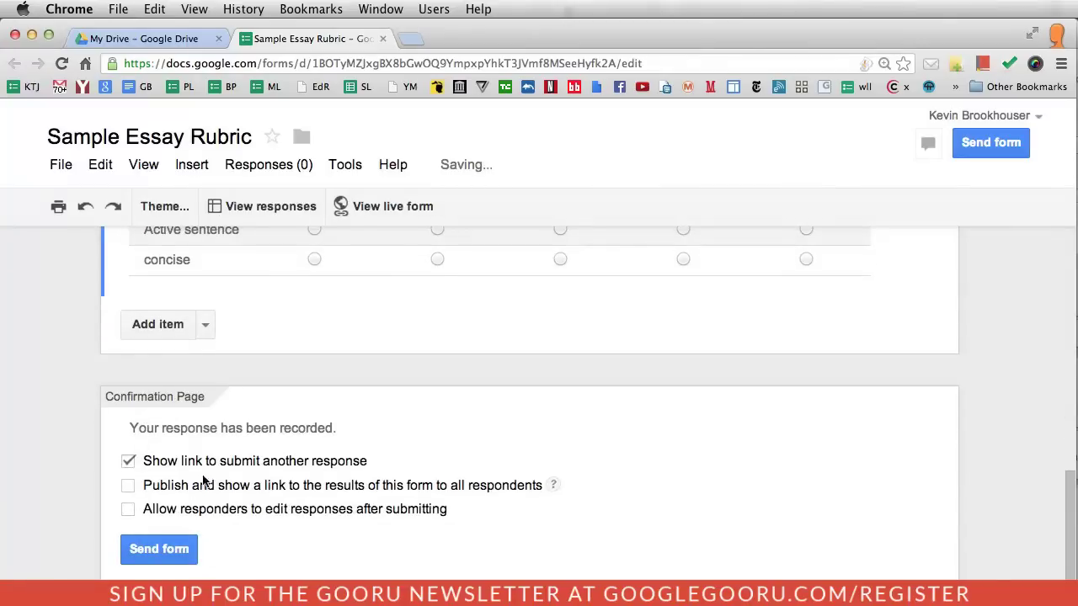
# Add a grid titled 'Editing' with rows smooth and easy to read, mechanics, spelling, grammar, word choice.
pyautogui.click(202, 333)
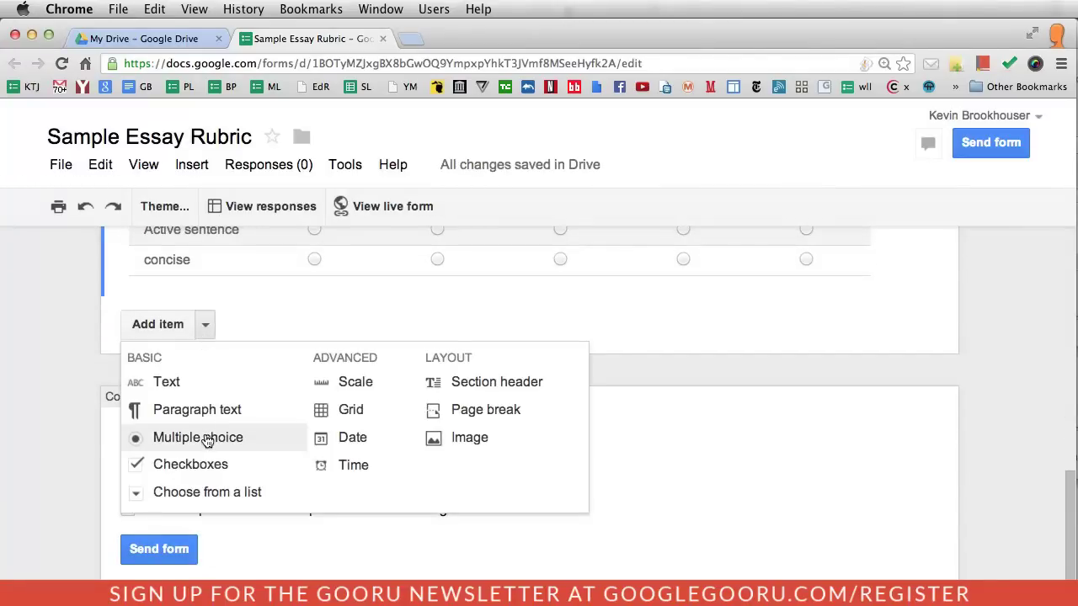
pyautogui.click(338, 421)
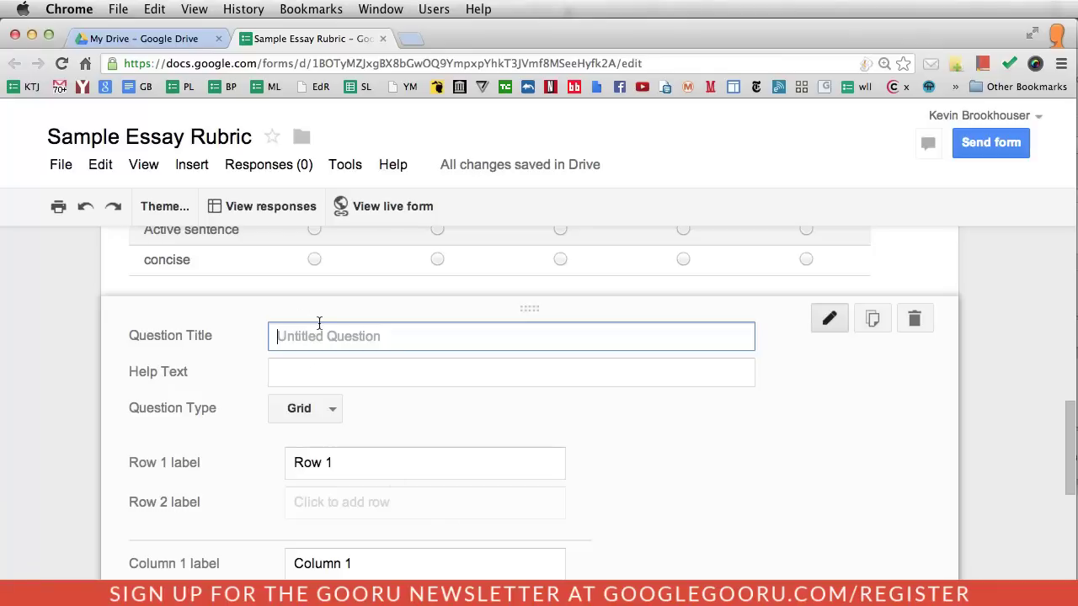
pyautogui.write('Editing')
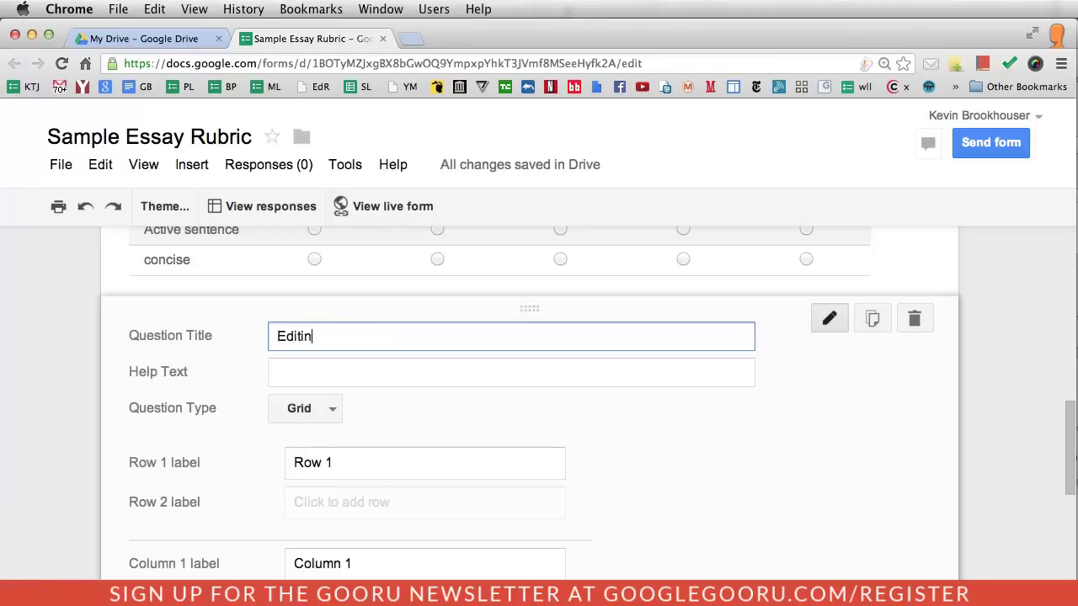
pyautogui.click(333, 466)
pyautogui.write('smooth and easy to read mechanics spelling grammar word choice')
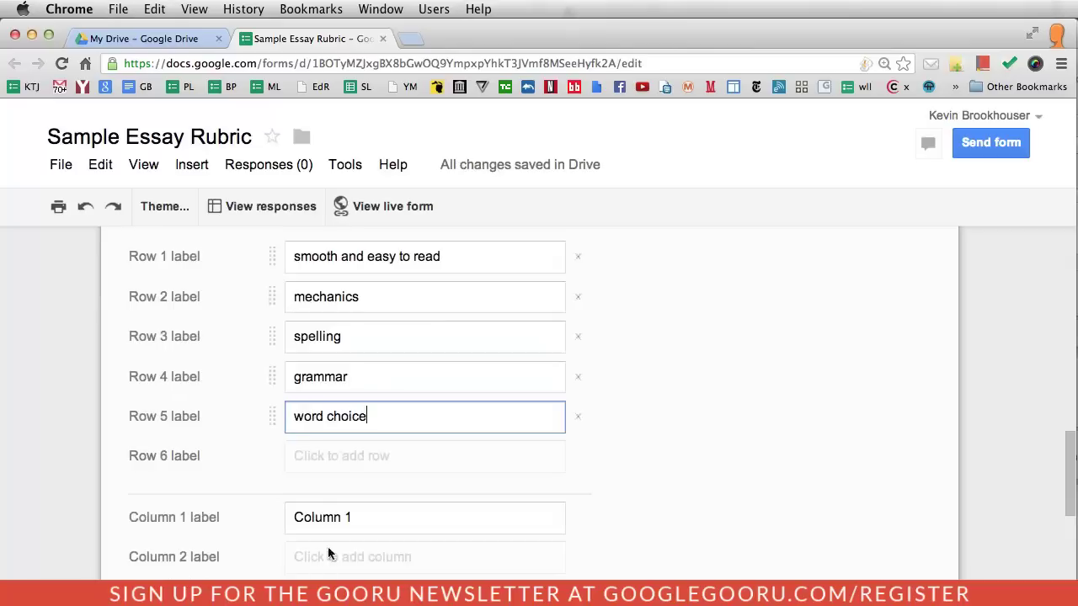
# Set the Editing grid columns to 1 through 5 and mark it required.
pyautogui.click(321, 516)
pyautogui.write('1 2 3 4 5')
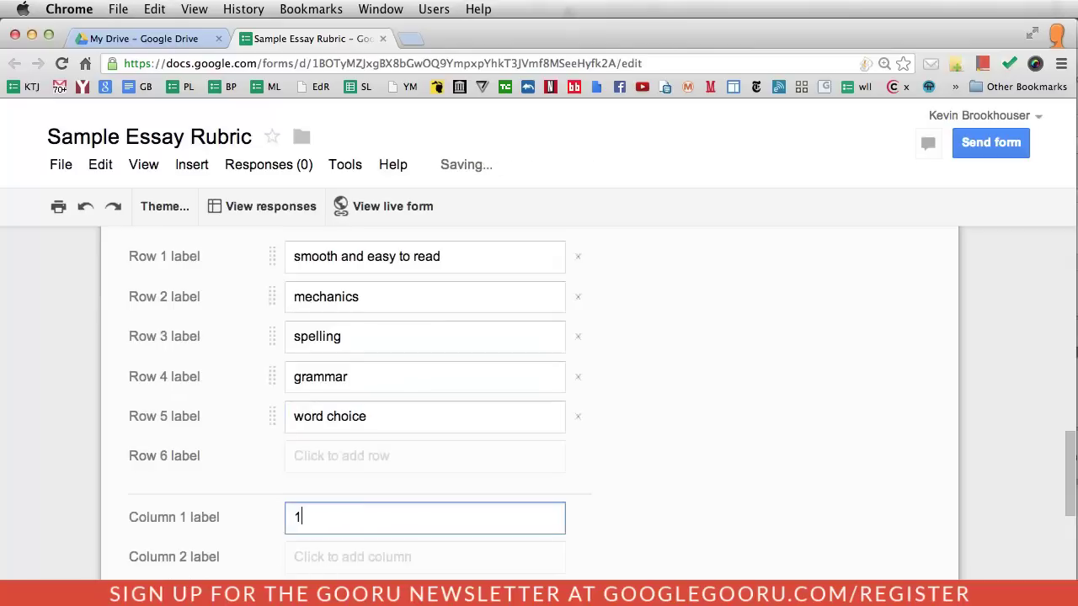
pyautogui.click(274, 573)
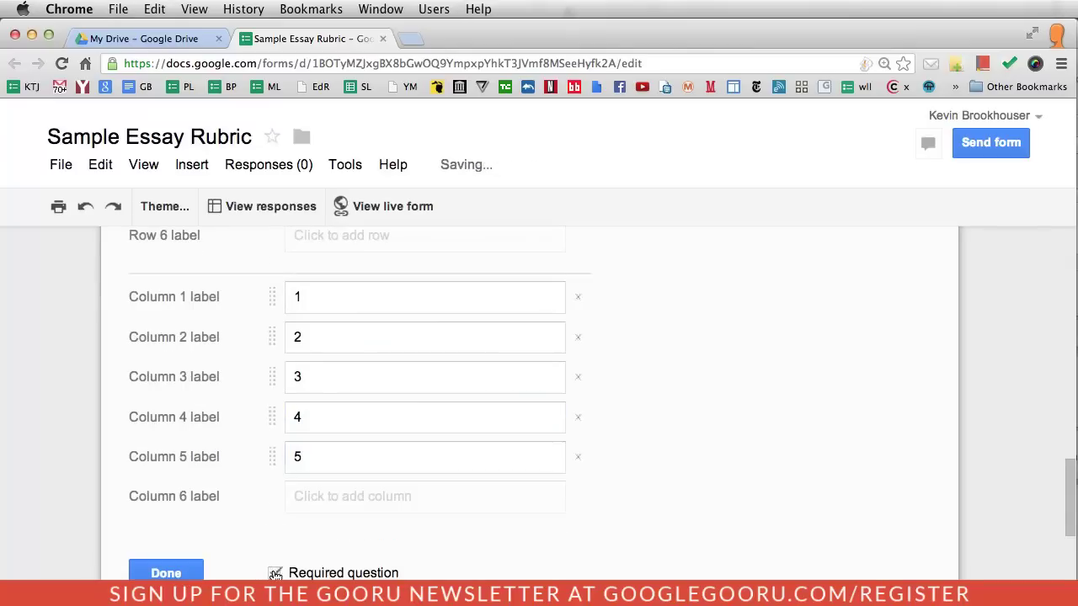
pyautogui.click(160, 573)
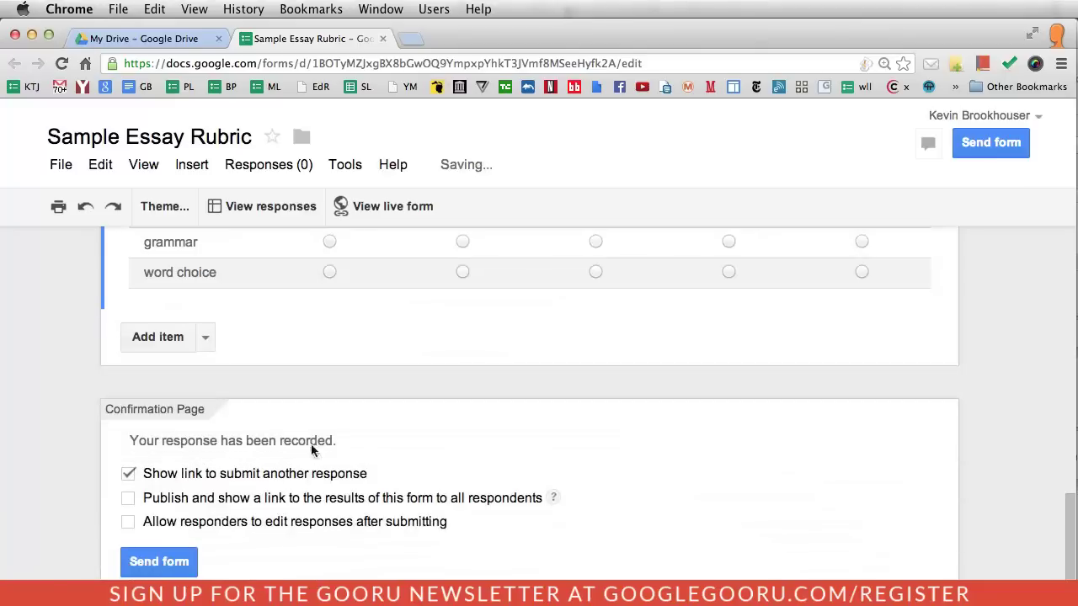
# Add a required paragraph question titled 'Comments'.
pyautogui.click(205, 337)
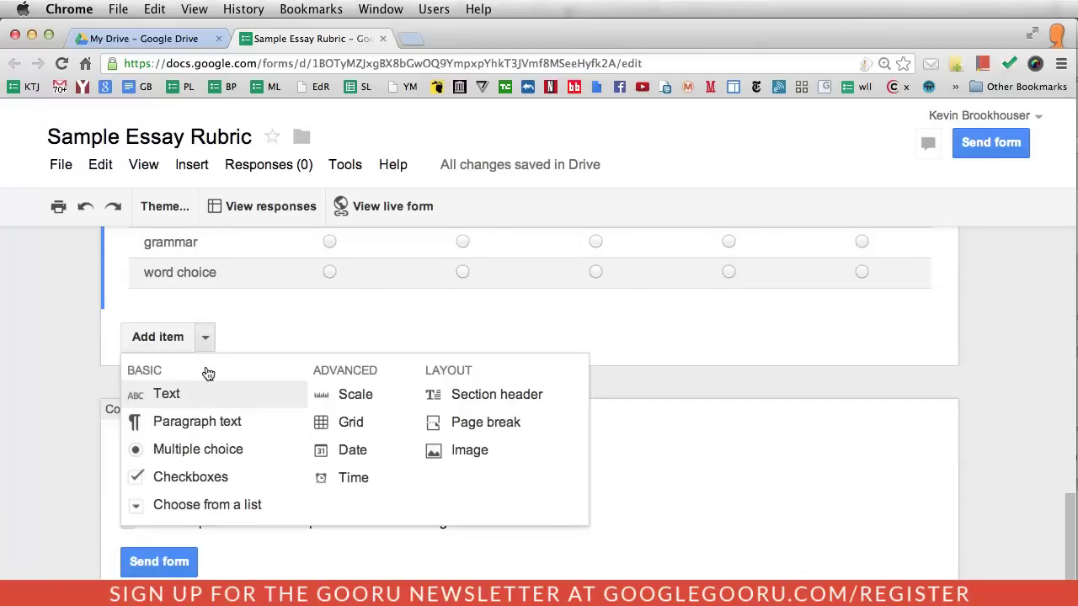
pyautogui.click(202, 421)
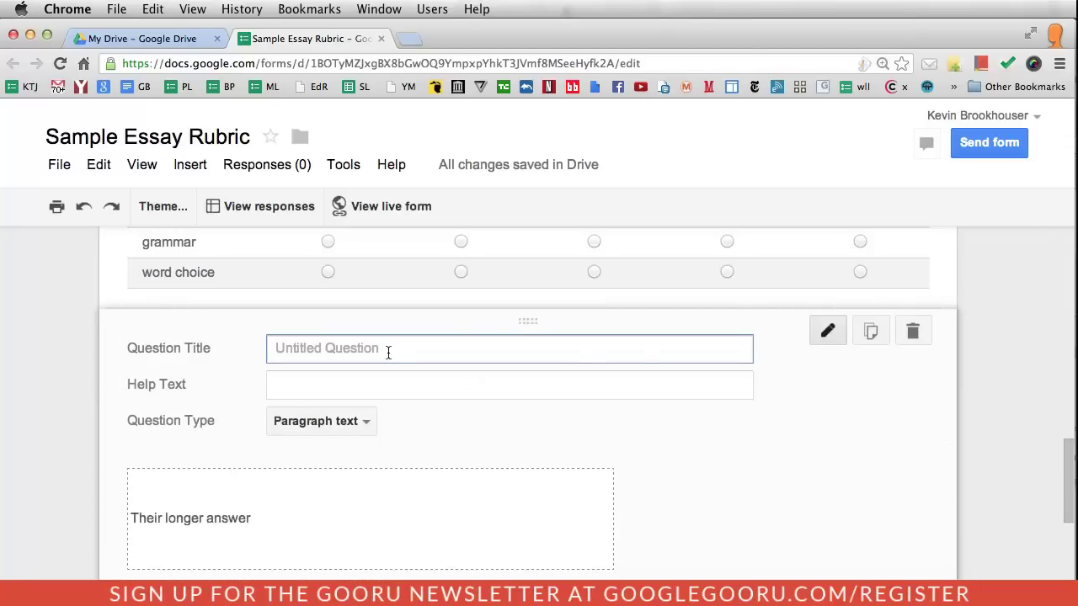
pyautogui.write('Comments')
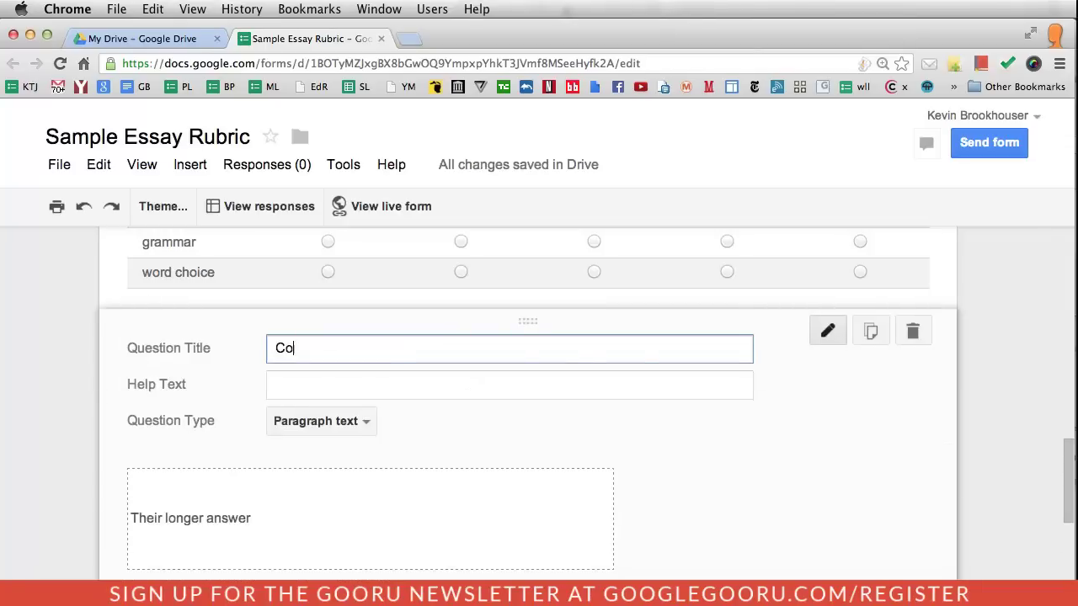
pyautogui.scroll(-3, 506, 379)
pyautogui.click(272, 467)
pyautogui.click(164, 467)
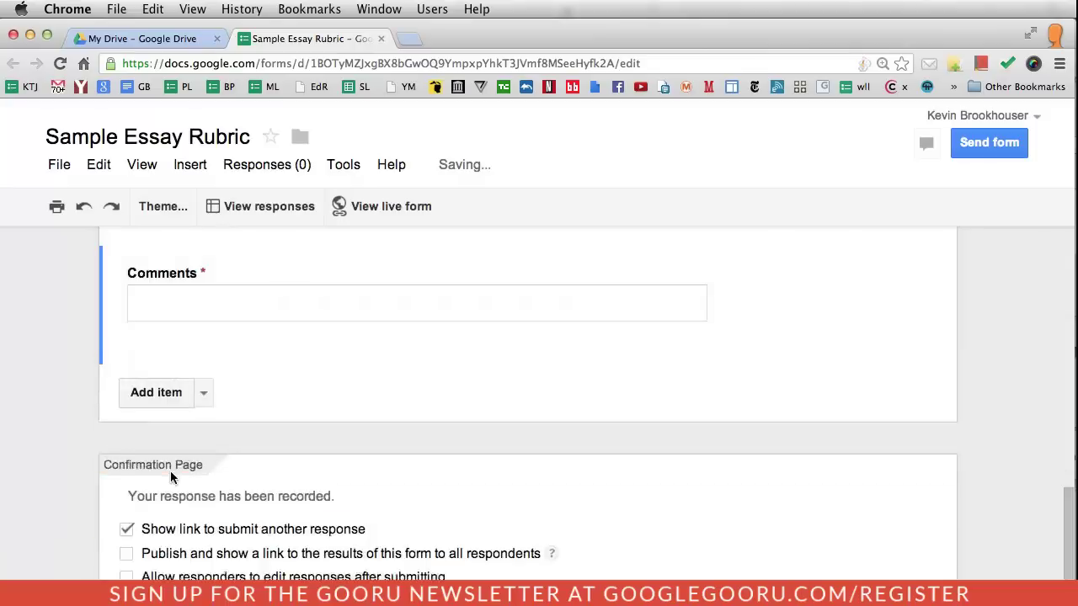
# Scroll through the finished form to review all its questions.
pyautogui.scroll(5, 253, 472)
pyautogui.scroll(3, 287, 473)
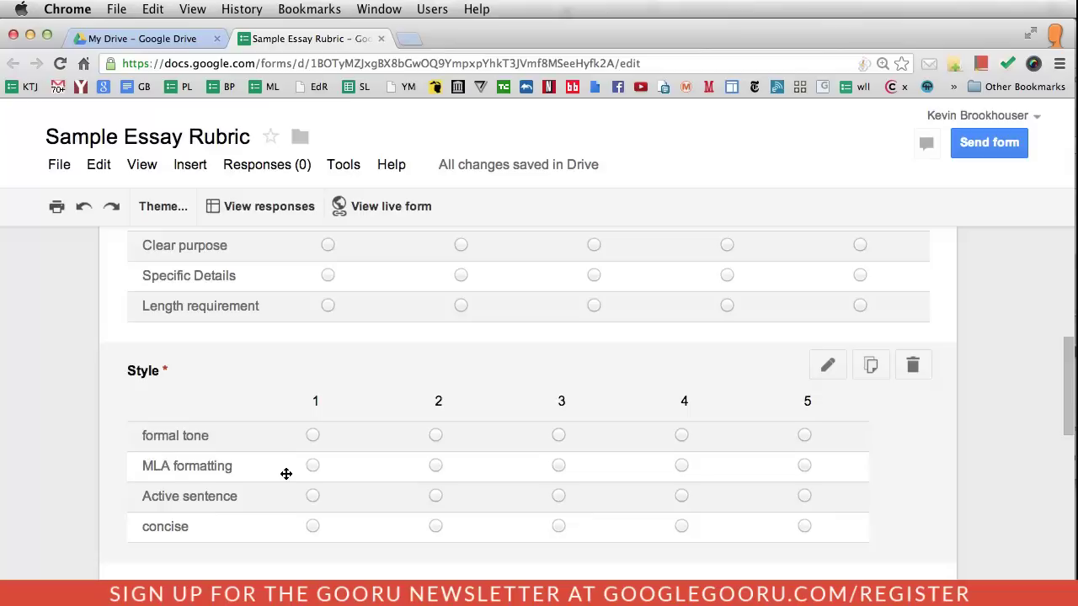
pyautogui.scroll(10, 286, 474)
pyautogui.scroll(-10, 286, 474)
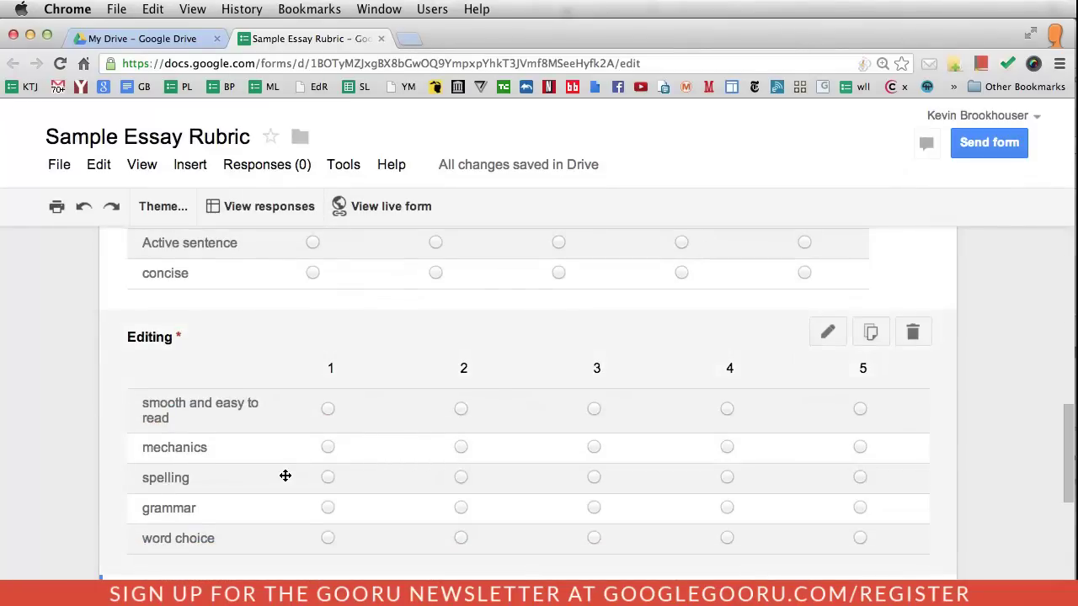
pyautogui.rightClick(285, 478)
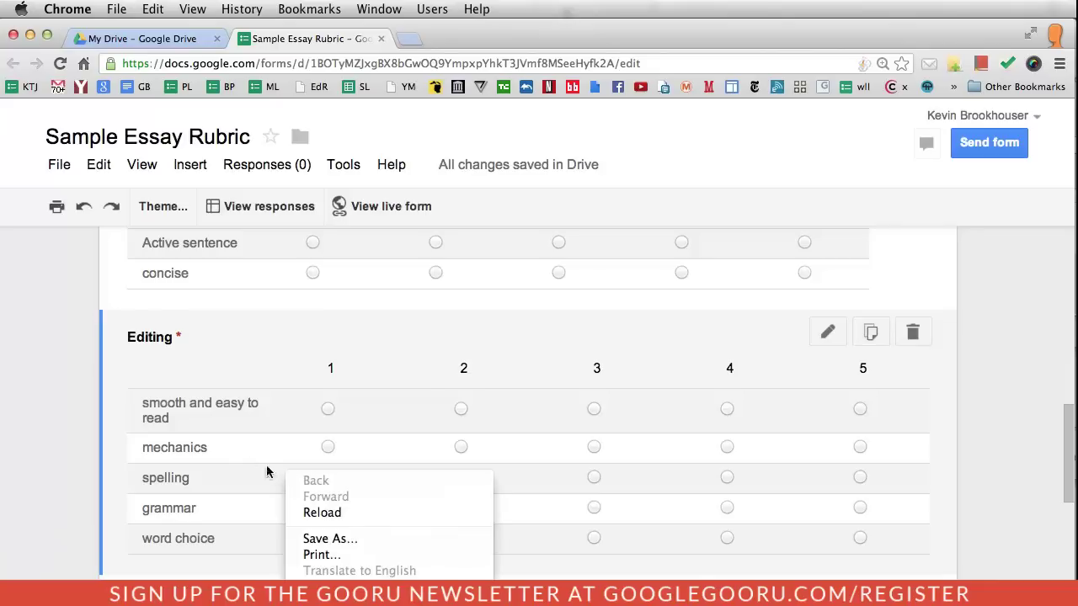
pyautogui.click(109, 469)
pyautogui.scroll(-3, 120, 471)
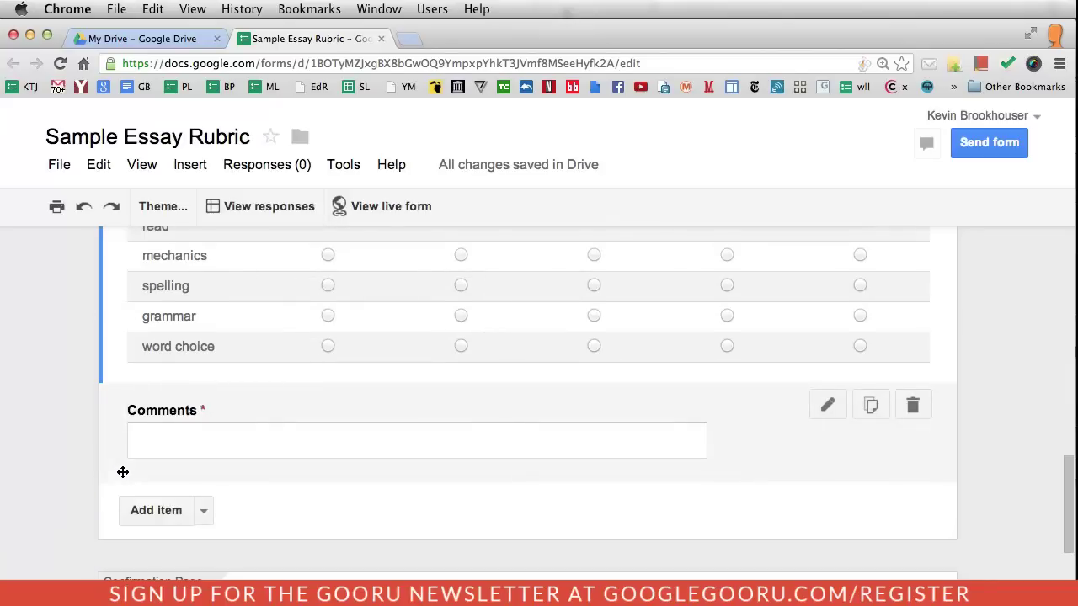
pyautogui.scroll(15, 123, 473)
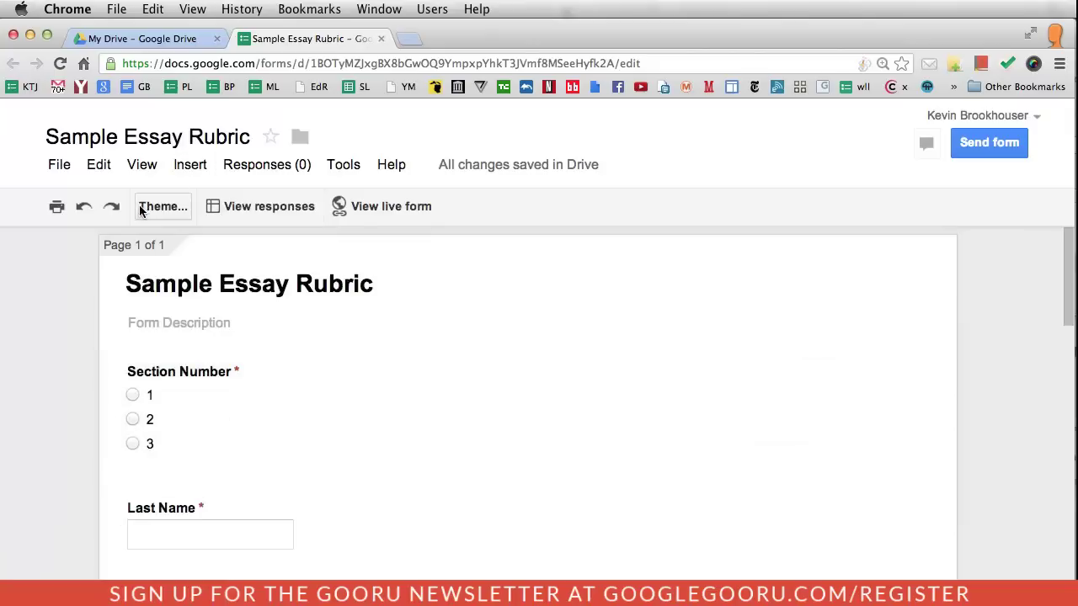
# In the live form, choose section 1 and enter the student's last name.
pyautogui.click(396, 207)
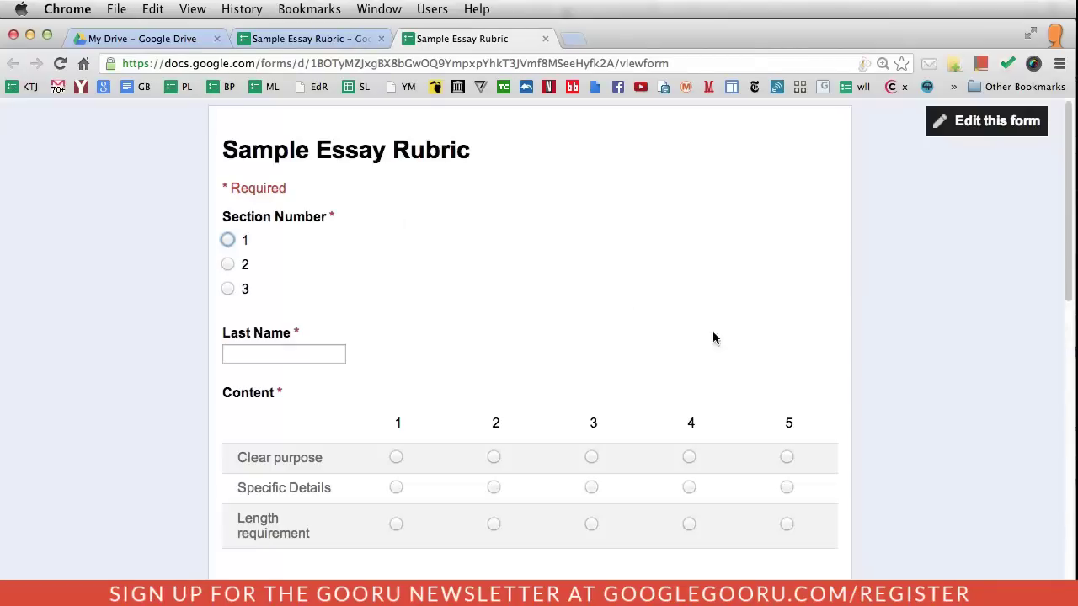
pyautogui.click(227, 240)
pyautogui.click(251, 353)
pyautogui.write('Jones')
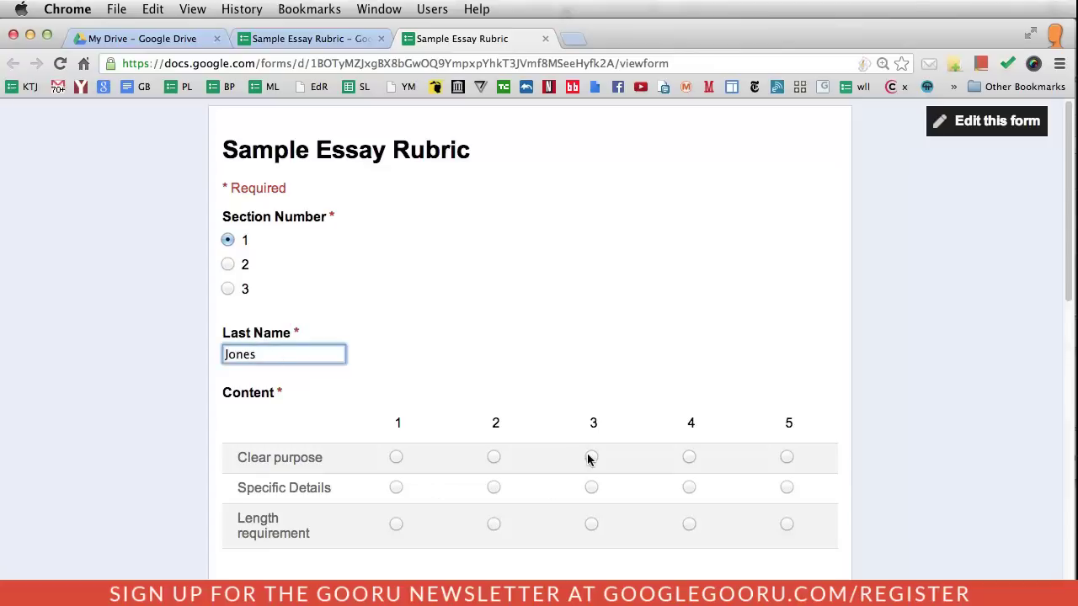
pyautogui.scroll(-3, 612, 473)
pyautogui.scroll(-2, 612, 472)
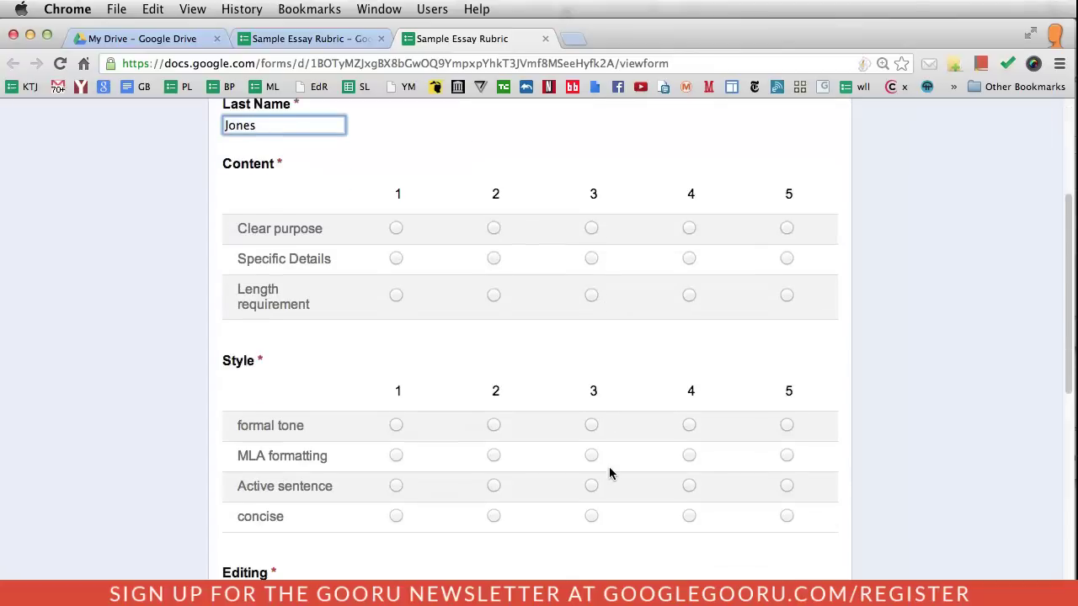
# Score the rubric rows: Content 4, 3; Style 4, 4, 5; Editing 4, 5, 3, 4, 5.
pyautogui.click(689, 228)
pyautogui.click(592, 258)
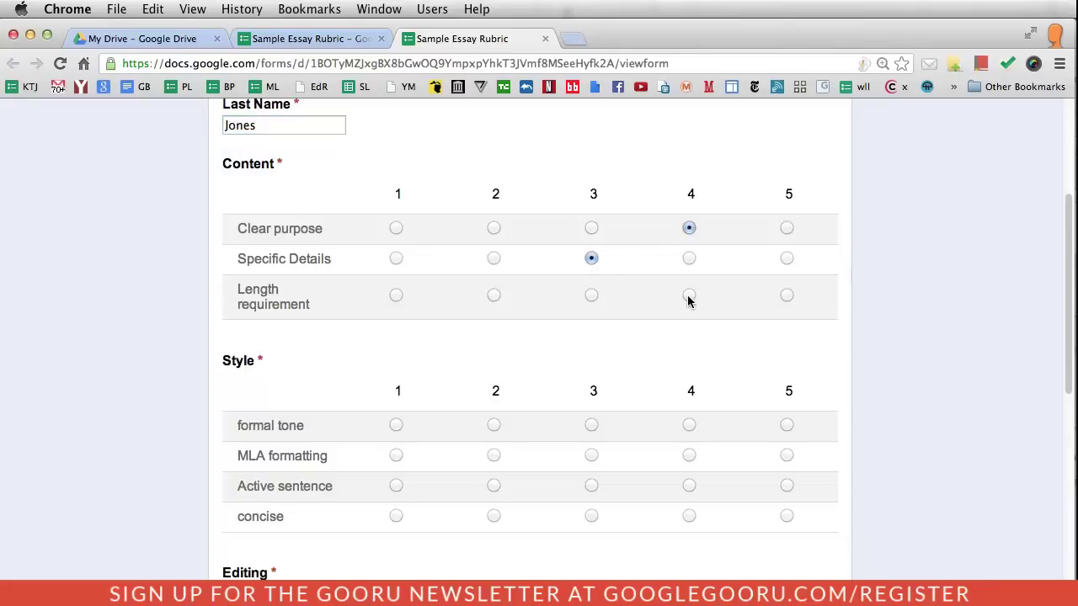
pyautogui.click(689, 425)
pyautogui.click(689, 486)
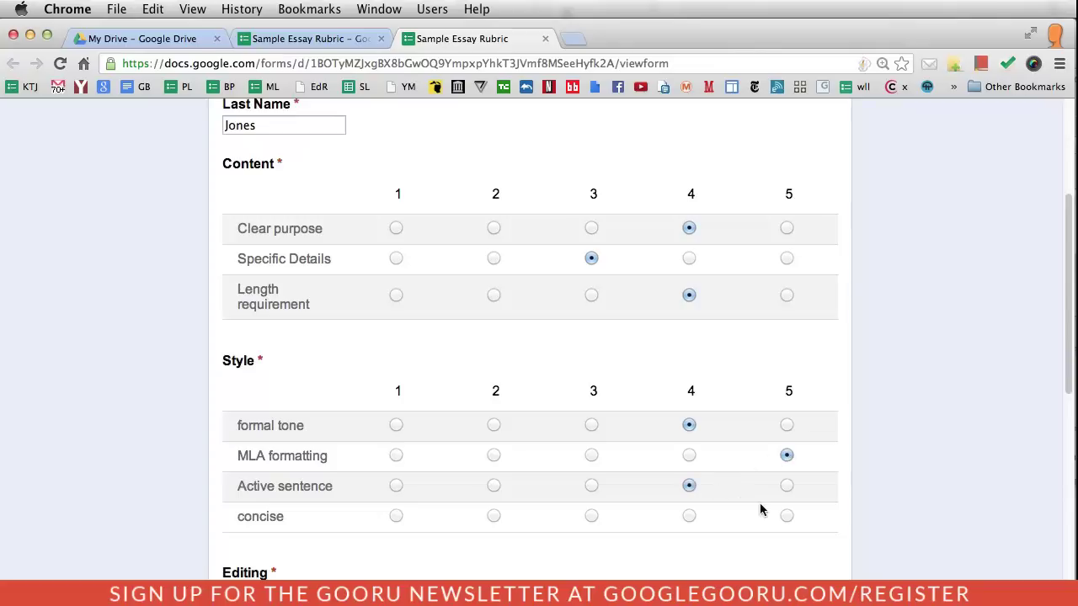
pyautogui.click(780, 517)
pyautogui.scroll(-5, 781, 515)
pyautogui.click(689, 236)
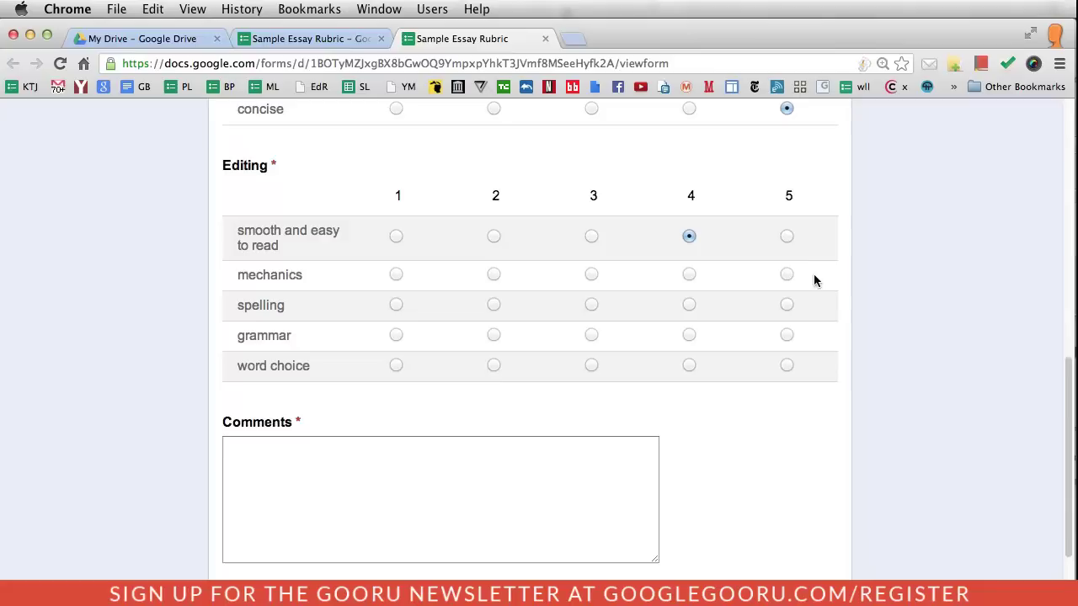
pyautogui.click(786, 274)
pyautogui.click(592, 305)
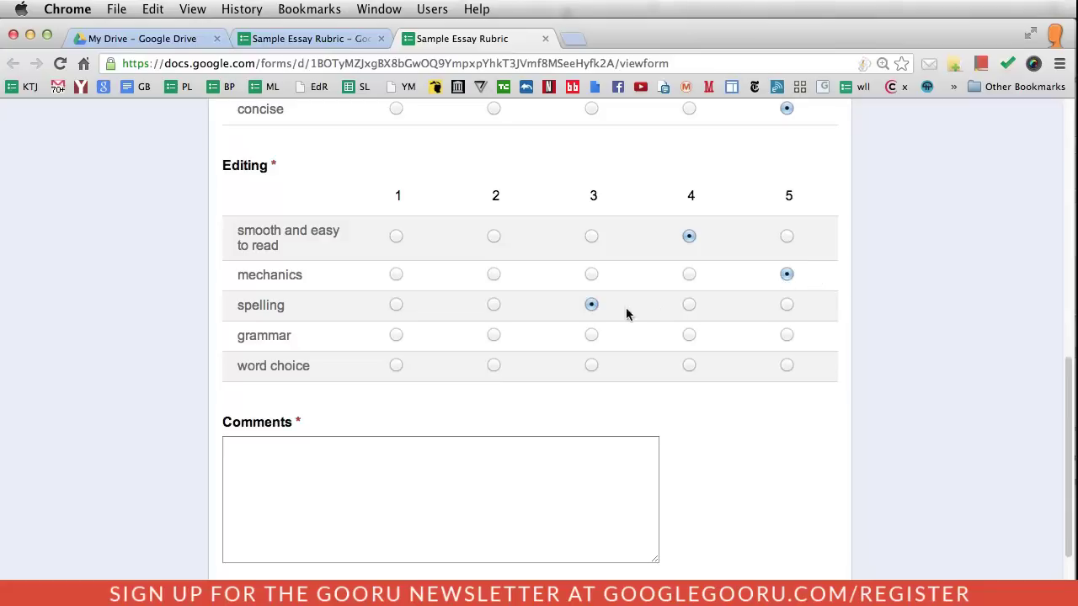
pyautogui.click(687, 335)
pyautogui.click(787, 366)
# Add the comment 'Great job. Watch that spelling!' and open the responses spreadsheet.
pyautogui.click(329, 457)
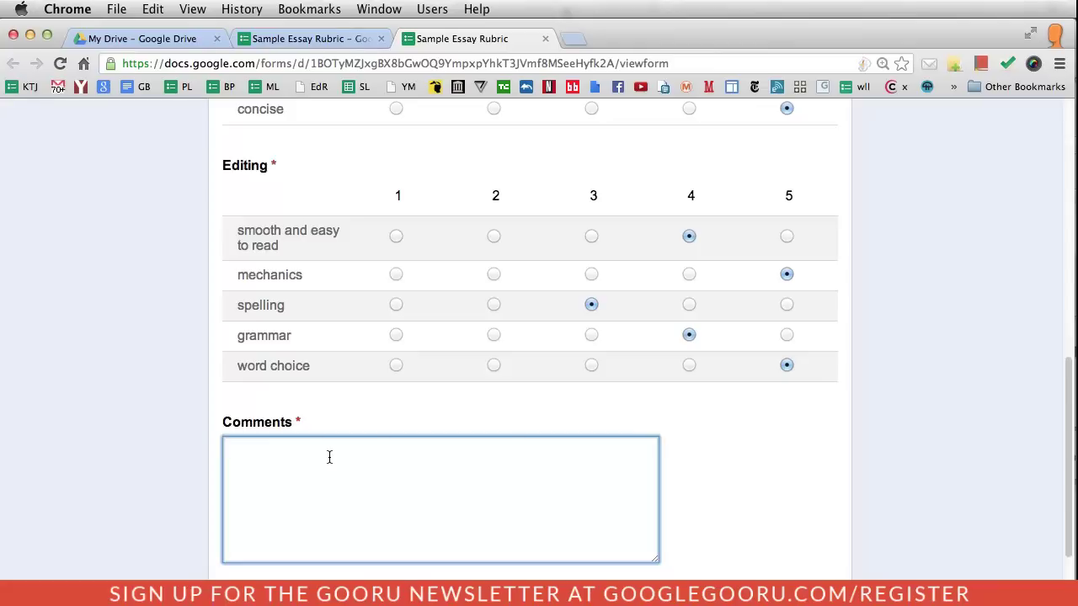
pyautogui.write('Great job. Watch that spelling!')
pyautogui.scroll(-2, 308, 503)
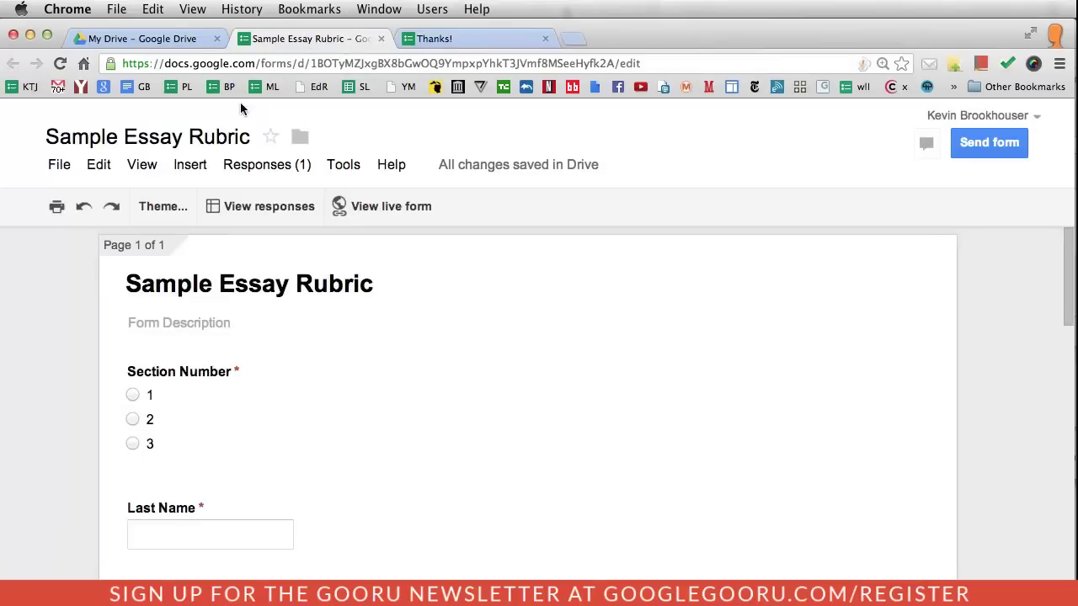
pyautogui.click(272, 207)
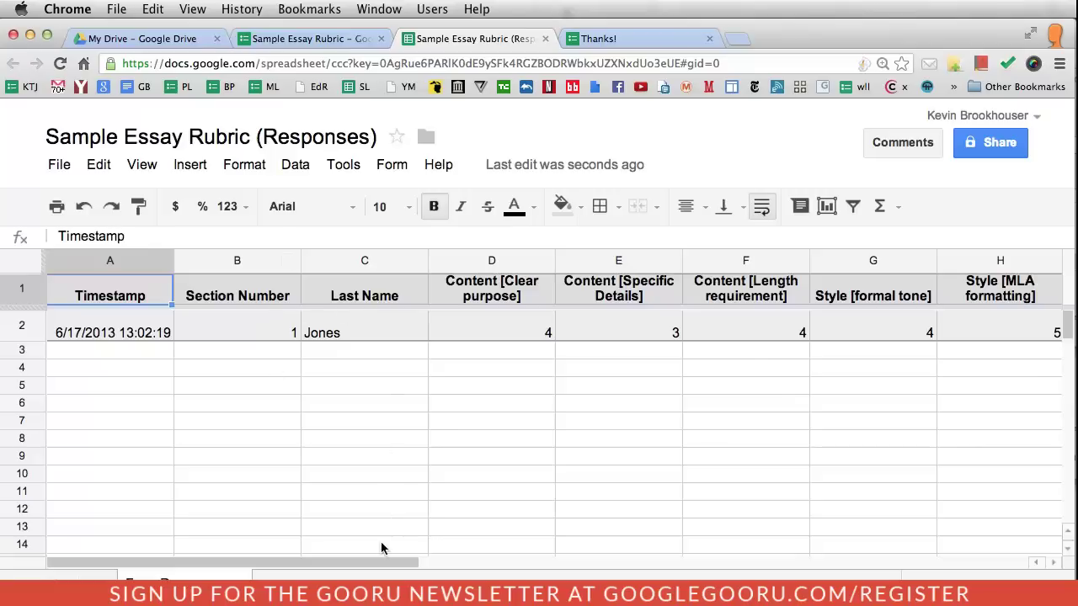
# Scroll the responses sheet right to reveal the Editing scores and the comment.
pyautogui.moveTo(380, 562); pyautogui.dragTo(899, 563)
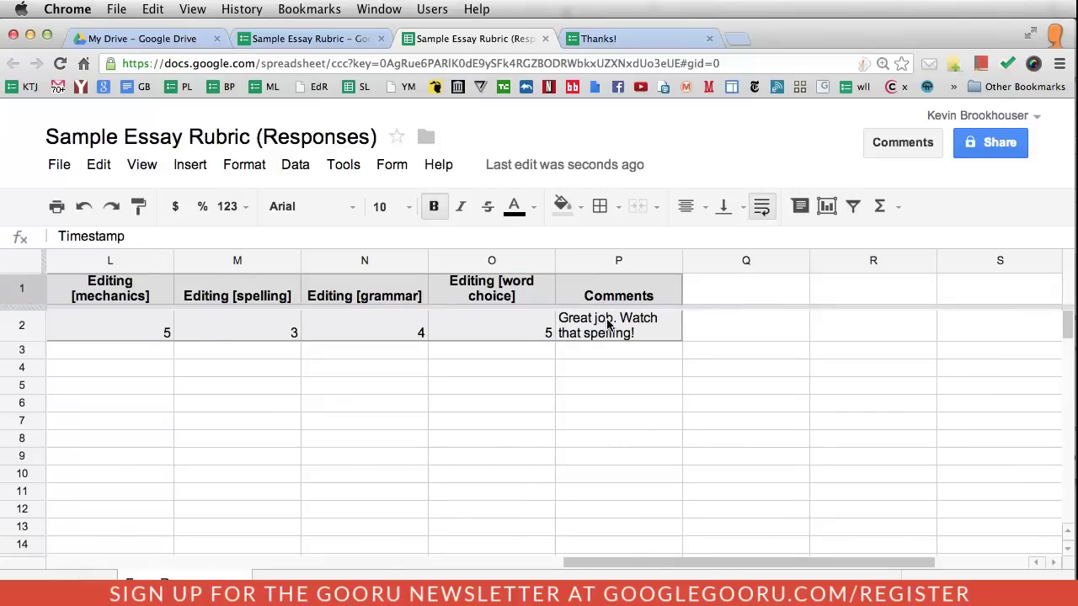
# Enter =sum(d2:o2) in Q2 to total the scores to 50, then check the range.
pyautogui.click(746, 325)
pyautogui.write('=sum(d2:o2)')
pyautogui.press('Return')
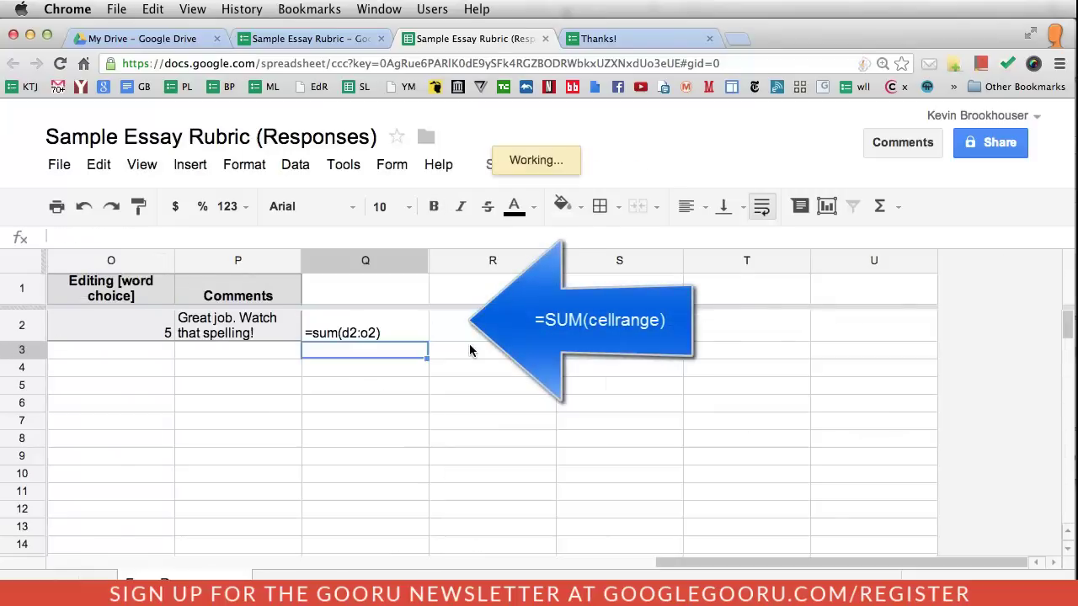
pyautogui.click(340, 317)
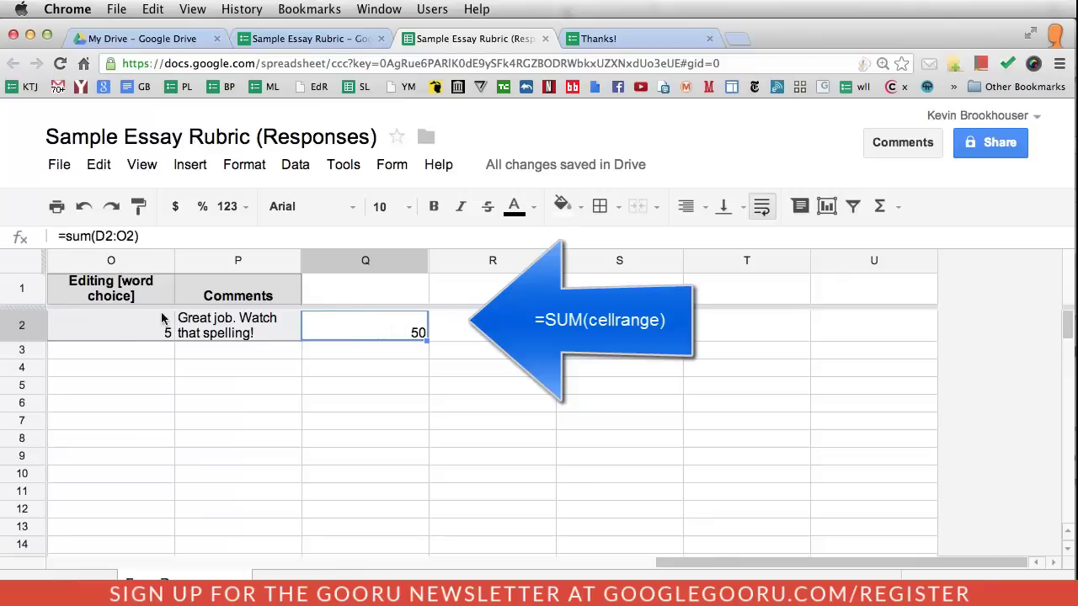
pyautogui.moveTo(741, 561); pyautogui.dragTo(737, 560)
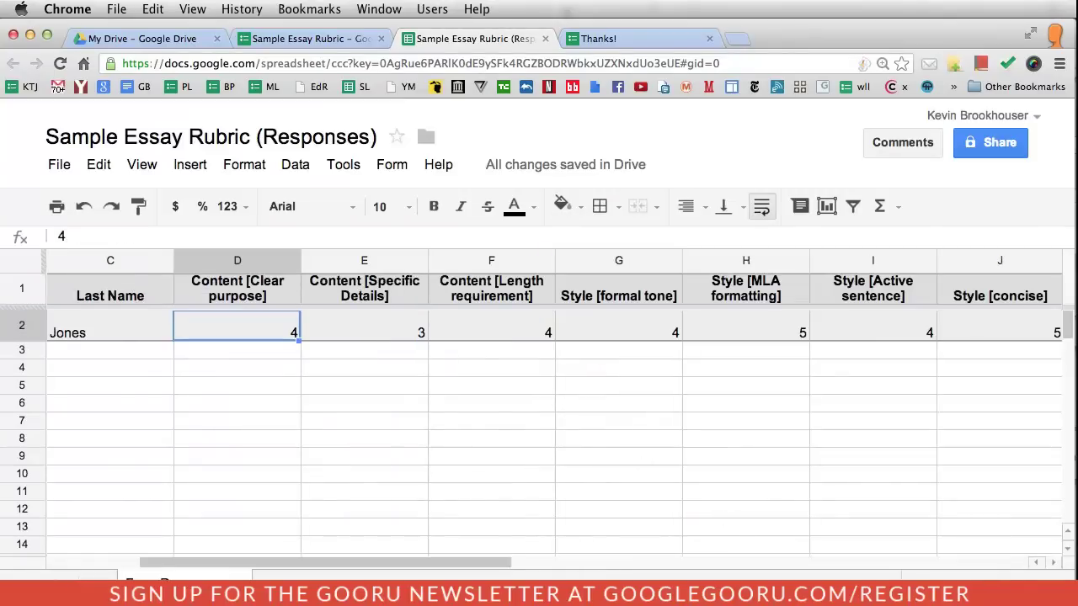
pyautogui.press('Right')
pyautogui.press('Right')
pyautogui.press('Right')
pyautogui.press('Right')
pyautogui.press('Right')
pyautogui.press('Right')
pyautogui.press('Right')
pyautogui.press('Right')
pyautogui.press('Right')
pyautogui.press('Right')
pyautogui.press('Right')
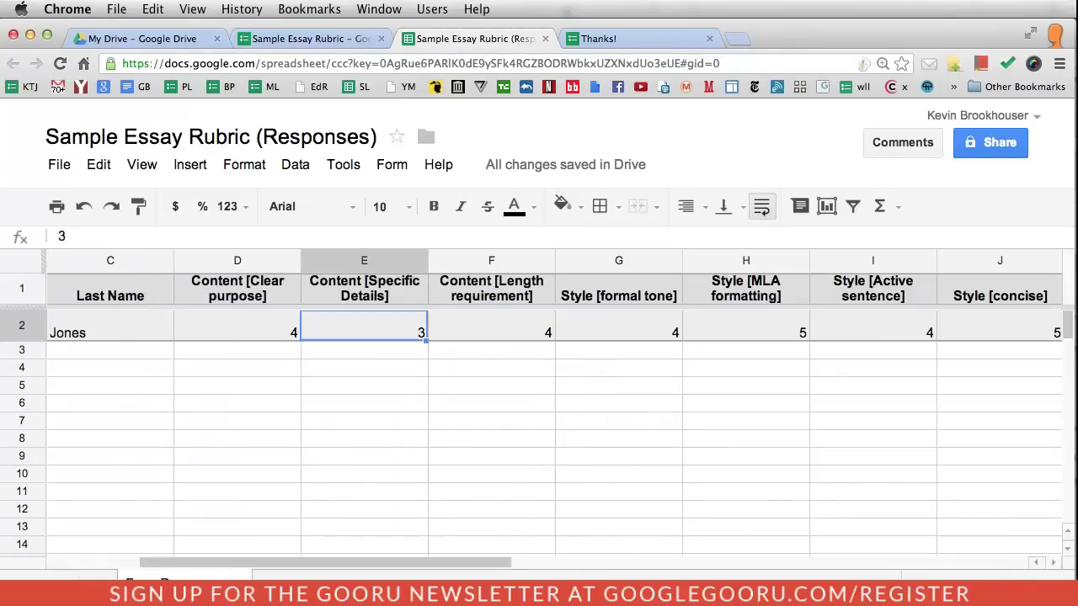
pyautogui.press('Right')
pyautogui.press('Right')
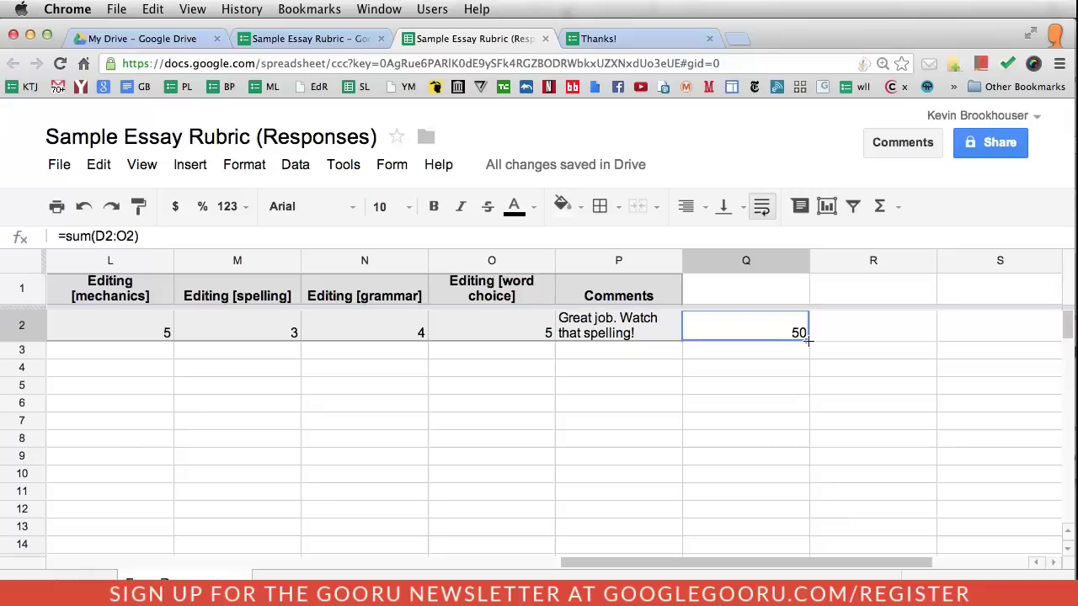
# Fill the Q2 total formula down column Q to row 11.
pyautogui.moveTo(807, 340); pyautogui.dragTo(800, 490)
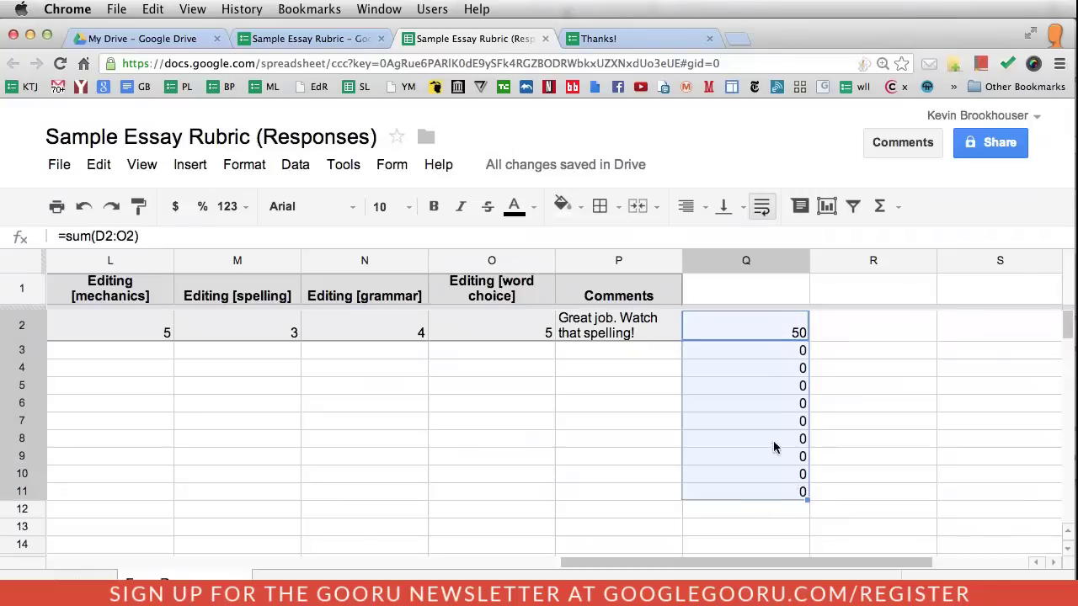